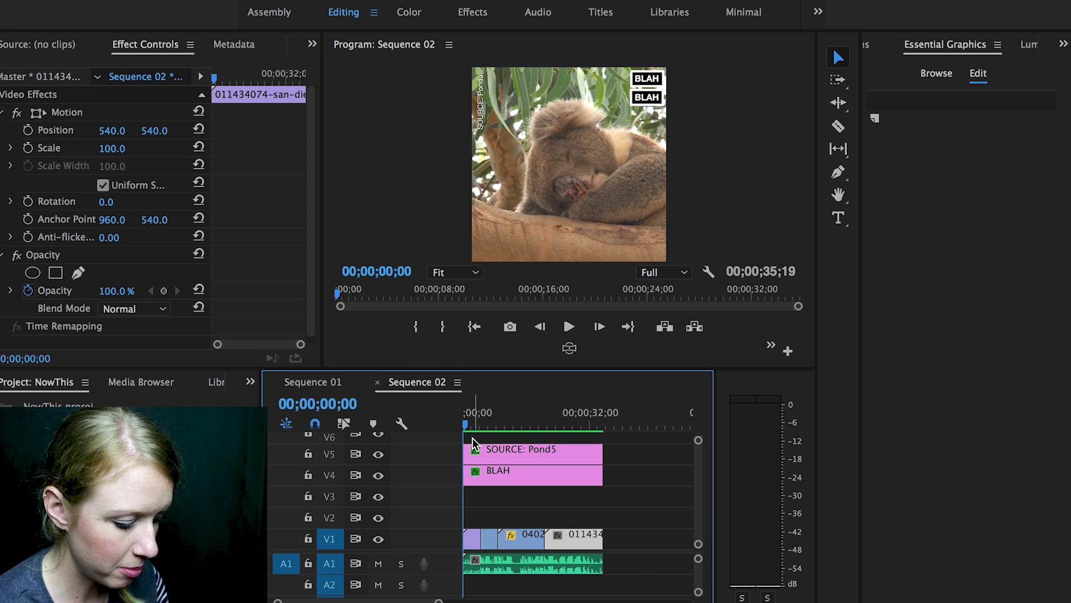
# Play the koala footage and stop at 25;16 on the climbing koala
pyautogui.press('space')
pyautogui.press('XF86AudioRaiseVolume')
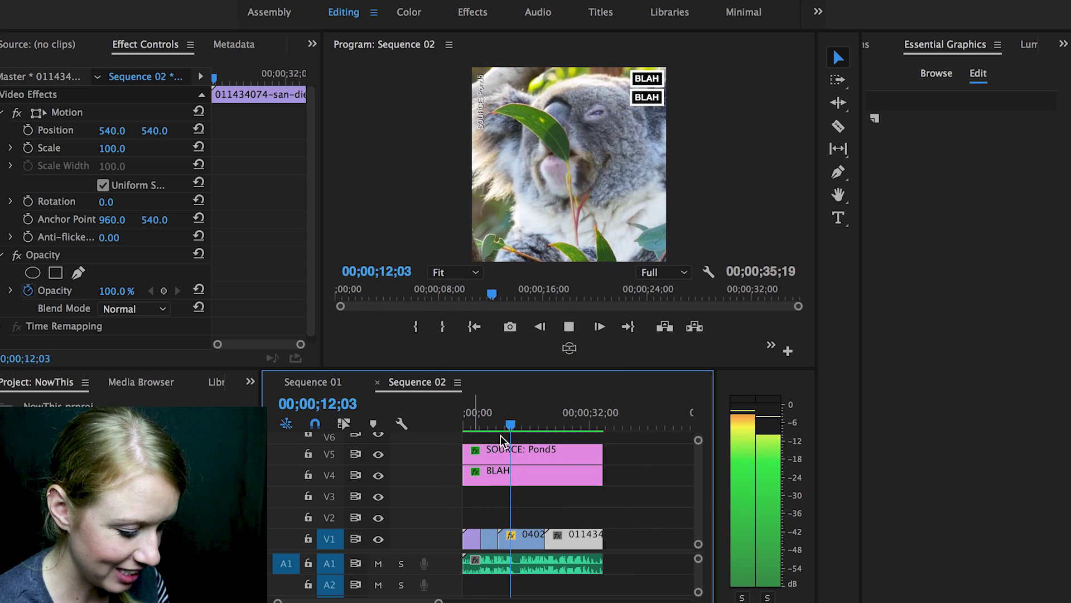
pyautogui.moveTo(549, 427); pyautogui.dragTo(560, 424)
pyautogui.click(563, 424)
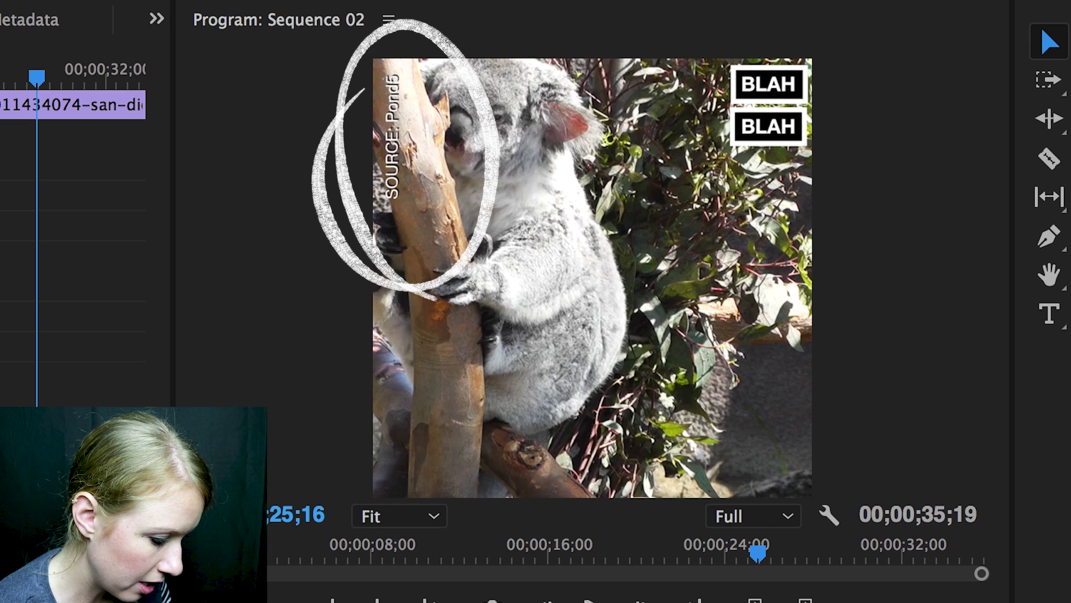
# Inspect the SOURCE: Pond5 credit's text layer, then the BLAH logo's Shape 01 box
pyautogui.click(516, 602)
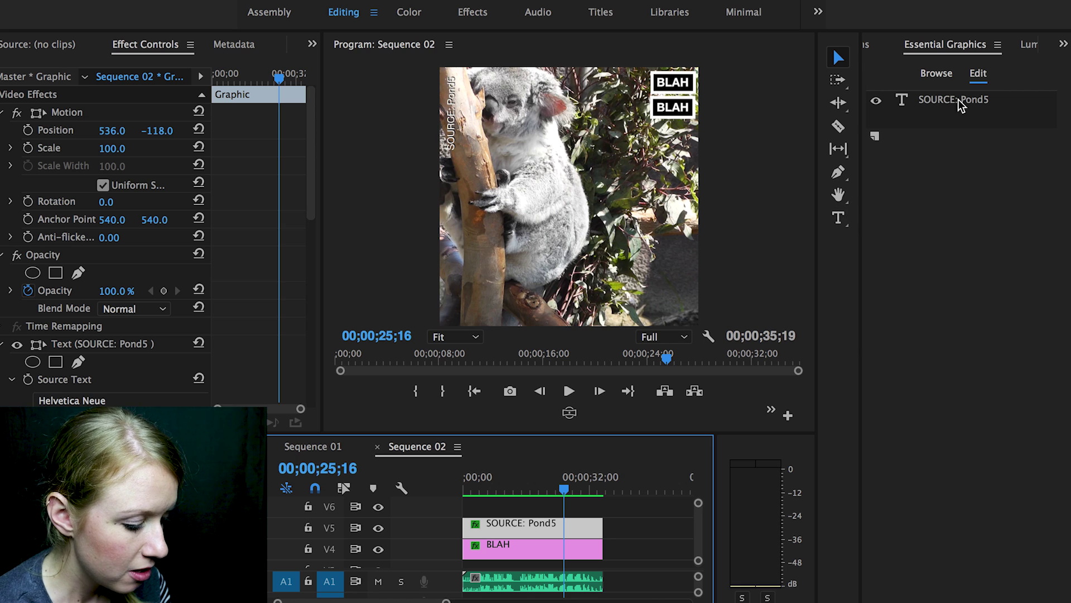
pyautogui.click(925, 106)
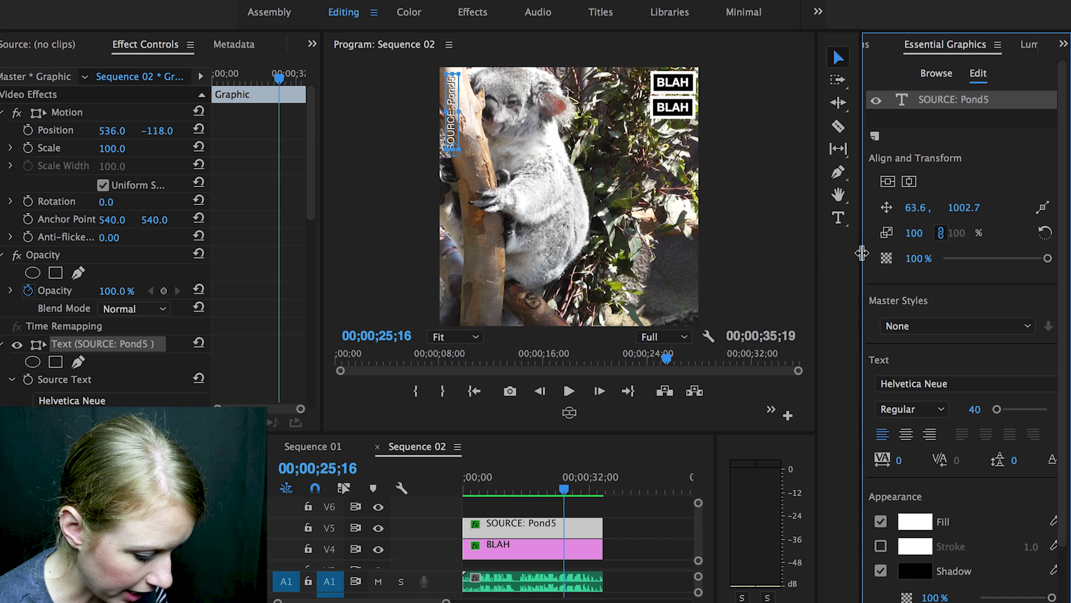
pyautogui.moveTo(819, 255); pyautogui.dragTo(767, 255)
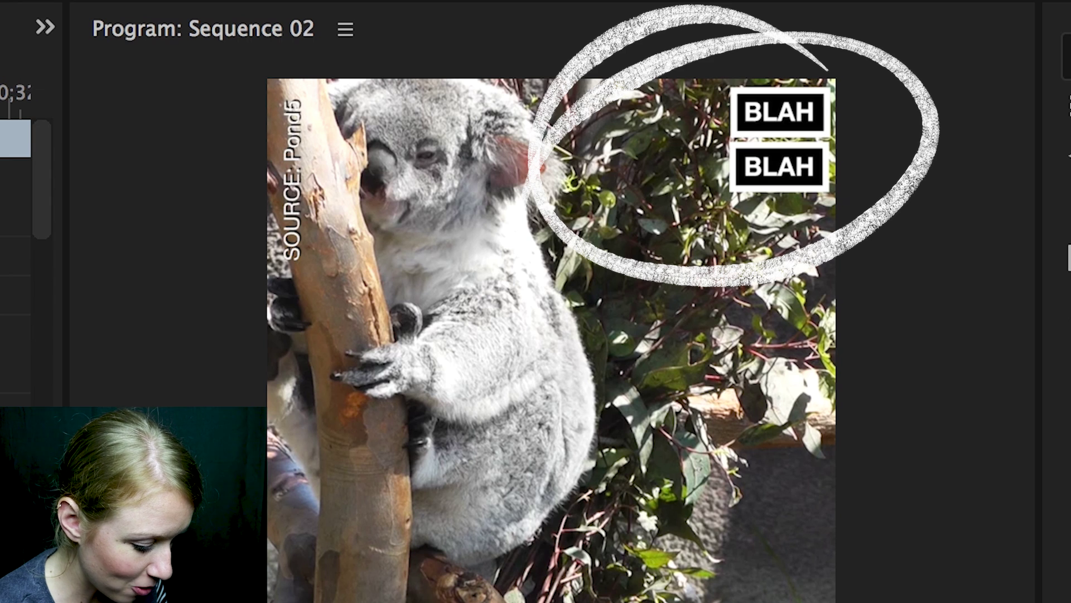
pyautogui.click(887, 117)
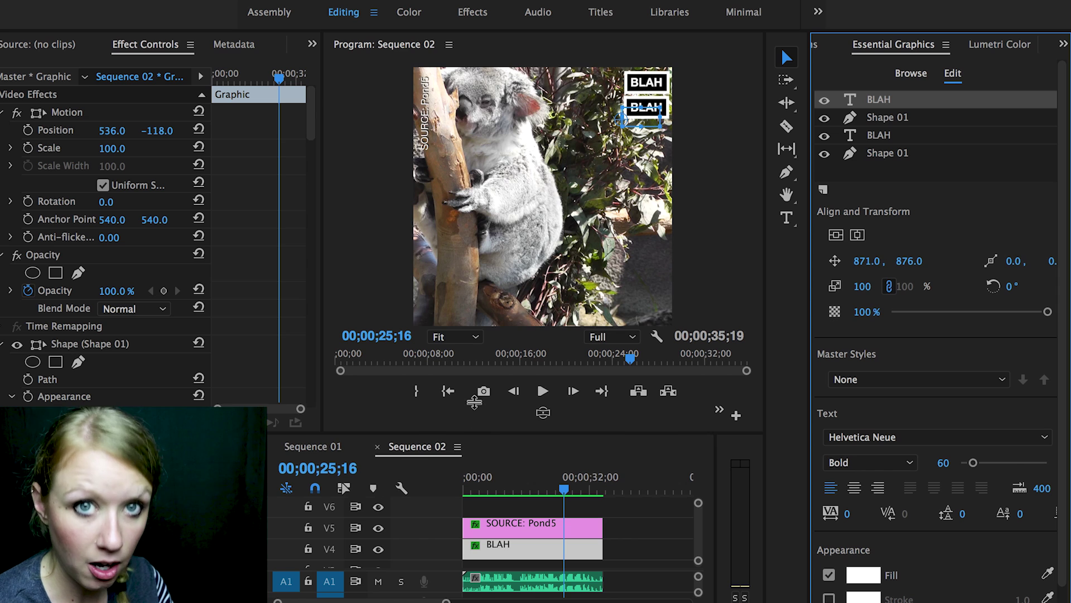
# Enlarge the timeline and Program monitor, move the playhead to 00;00;00;00, and choose the Type tool
pyautogui.moveTo(477, 434); pyautogui.dragTo(477, 334)
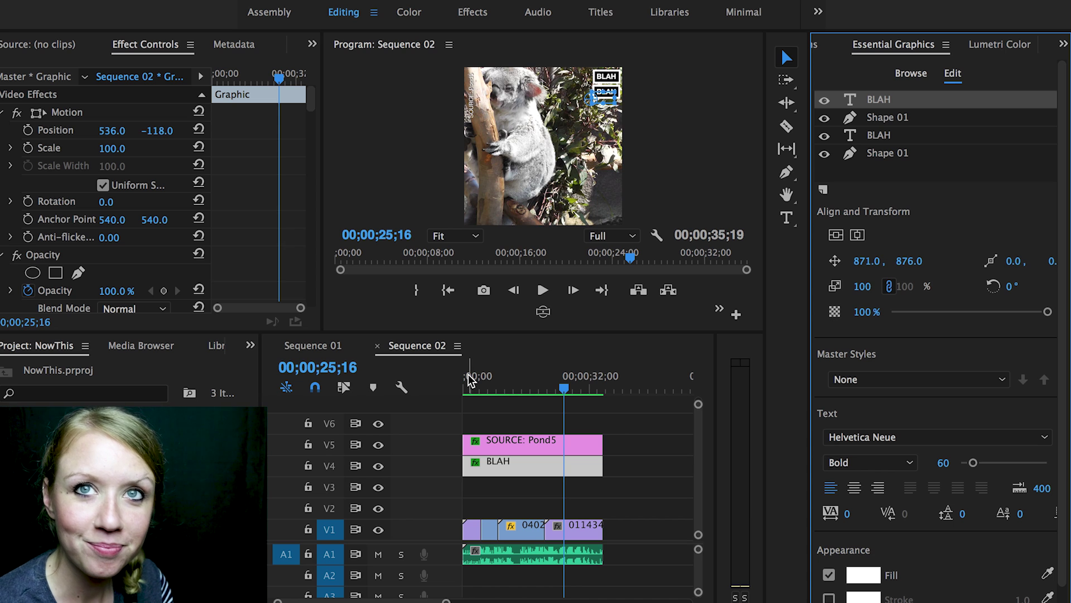
pyautogui.moveTo(469, 384); pyautogui.dragTo(460, 385)
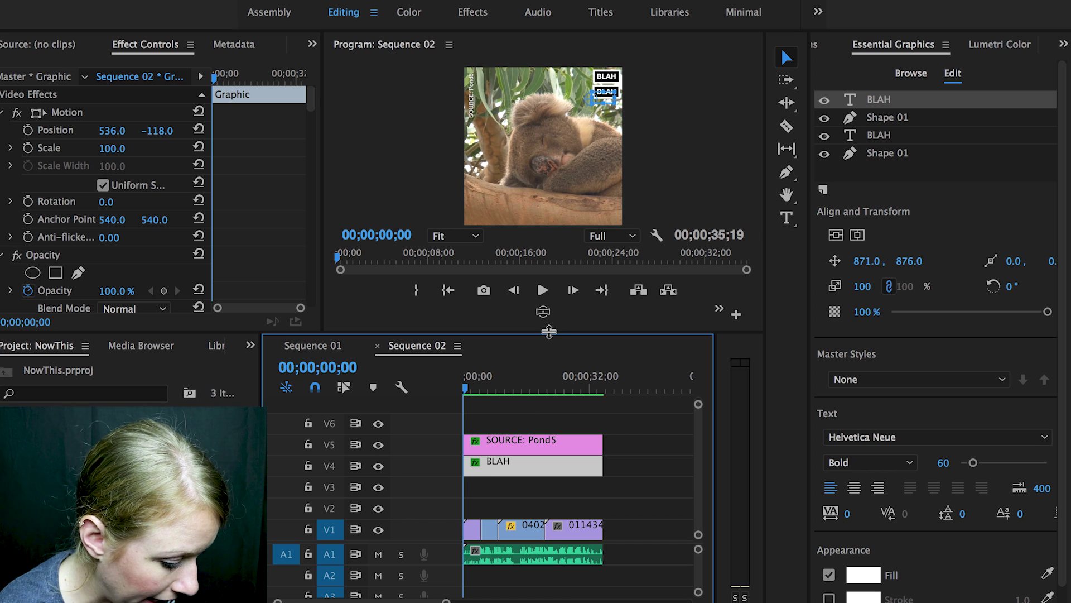
pyautogui.moveTo(550, 333); pyautogui.dragTo(548, 336)
pyautogui.moveTo(547, 393); pyautogui.dragTo(547, 395)
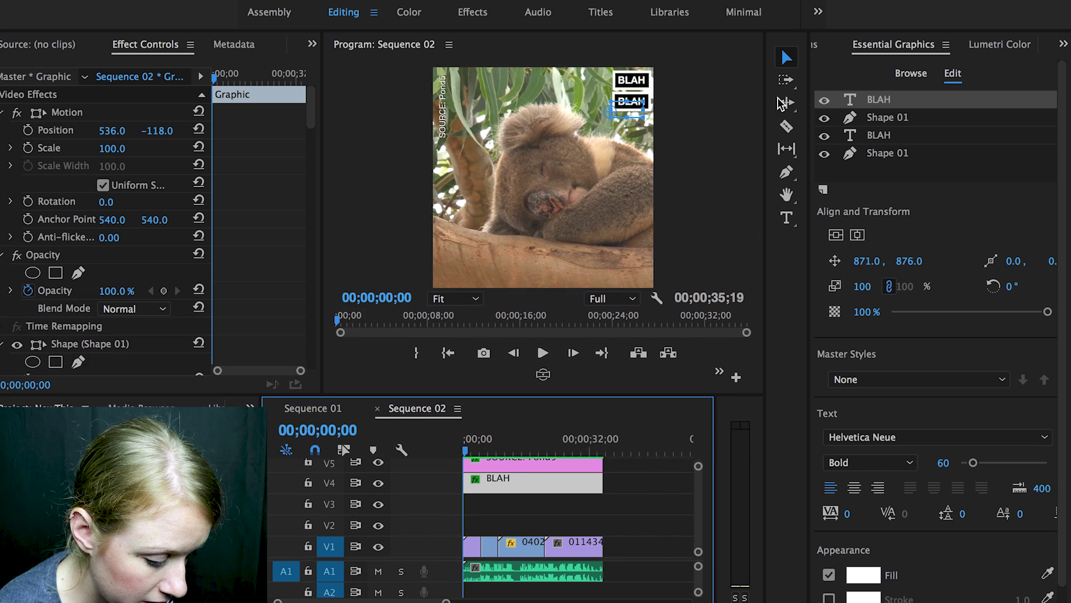
pyautogui.click(787, 218)
# Type 'KOALAS NEED 18 TO 20 HOURS OF SLEEP.' as a caption near the frame's lower left
pyautogui.click(463, 226)
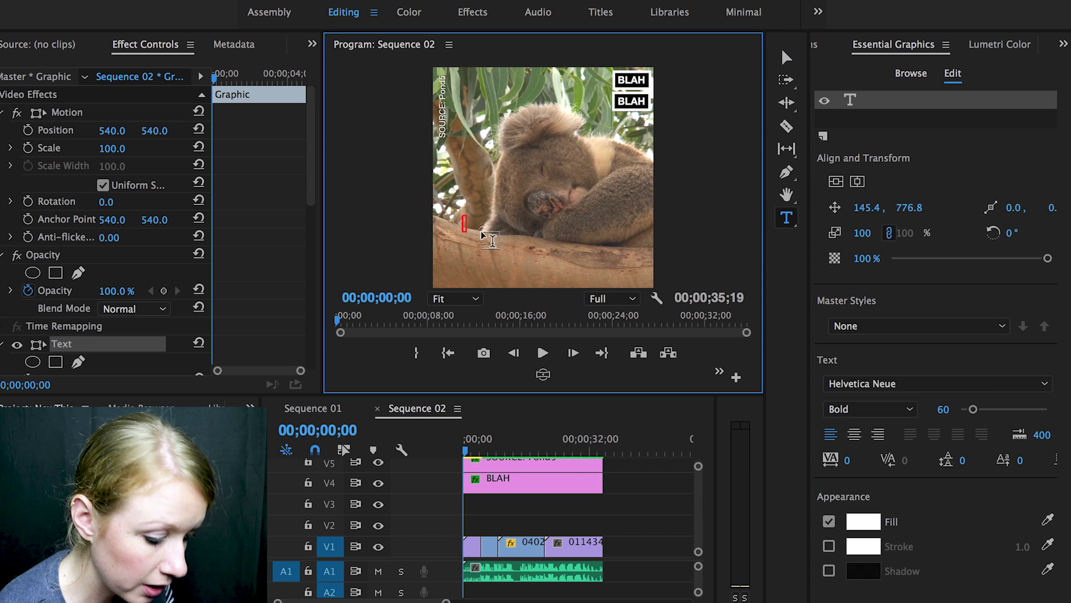
pyautogui.write('K')
pyautogui.write('O')
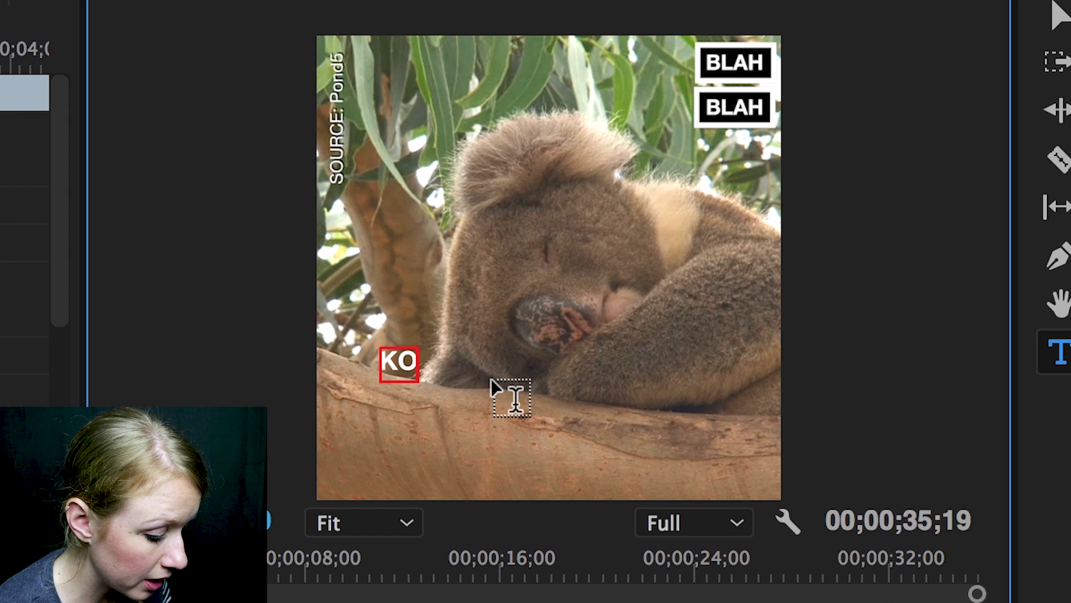
pyautogui.write('ALAS N')
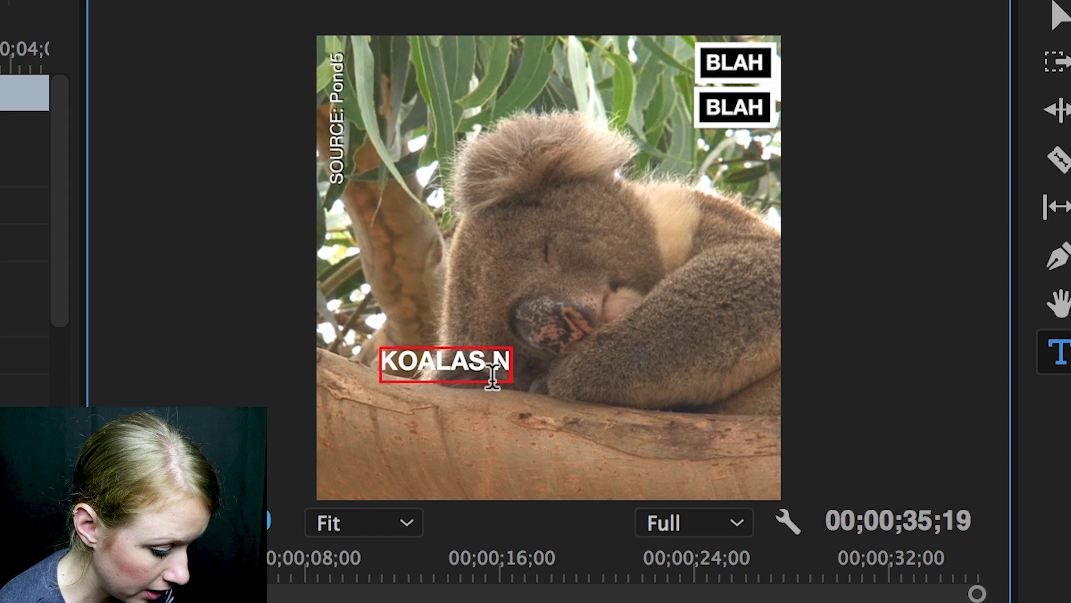
pyautogui.write('EED 18 TO 20')
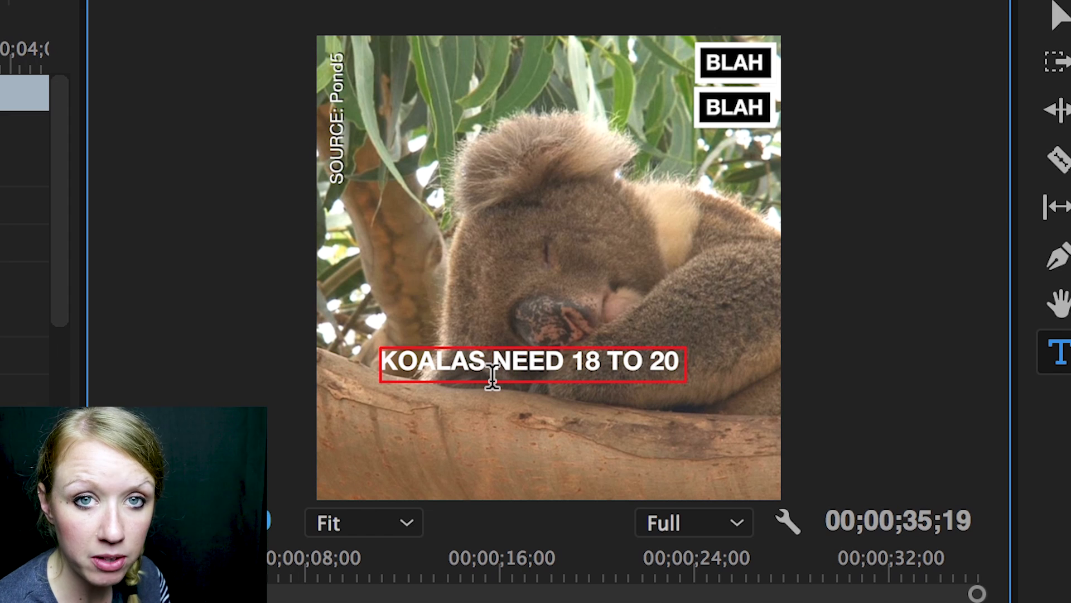
pyautogui.write(' HOURS OF ')
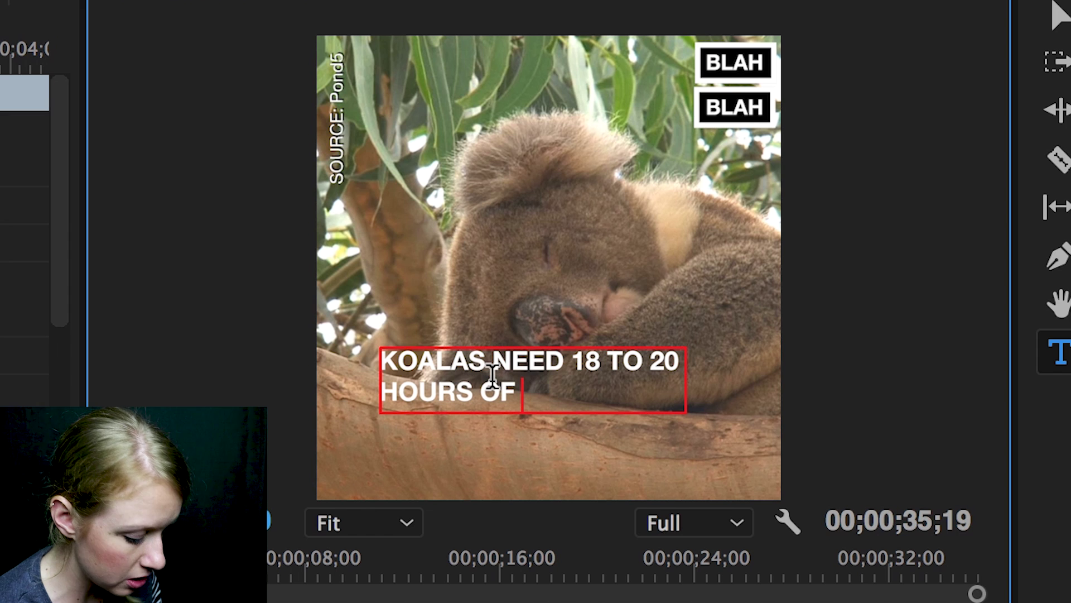
pyautogui.write('SLEEP.')
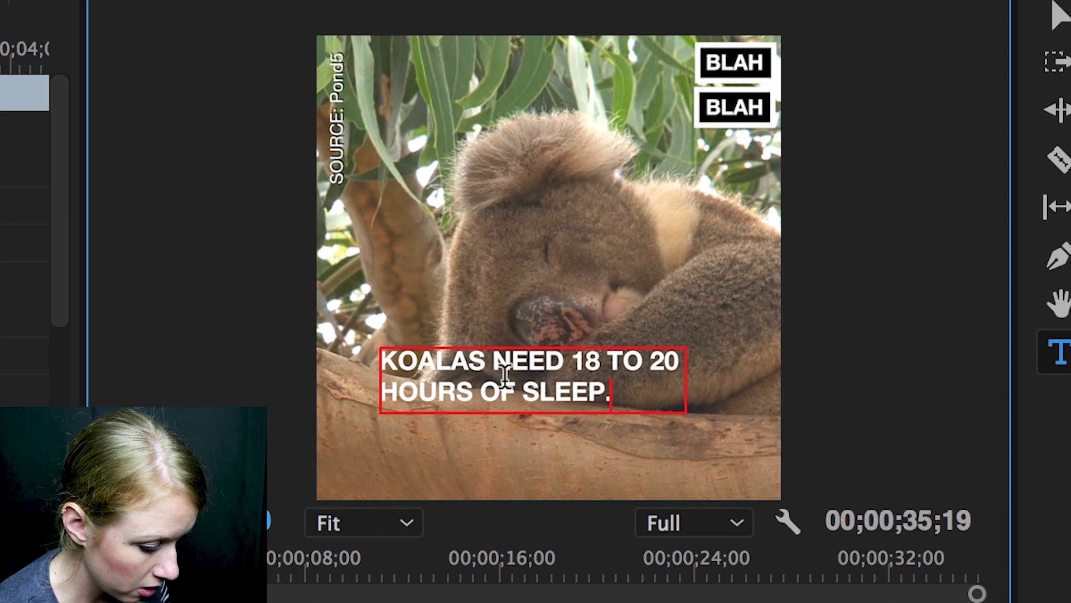
pyautogui.click(537, 387)
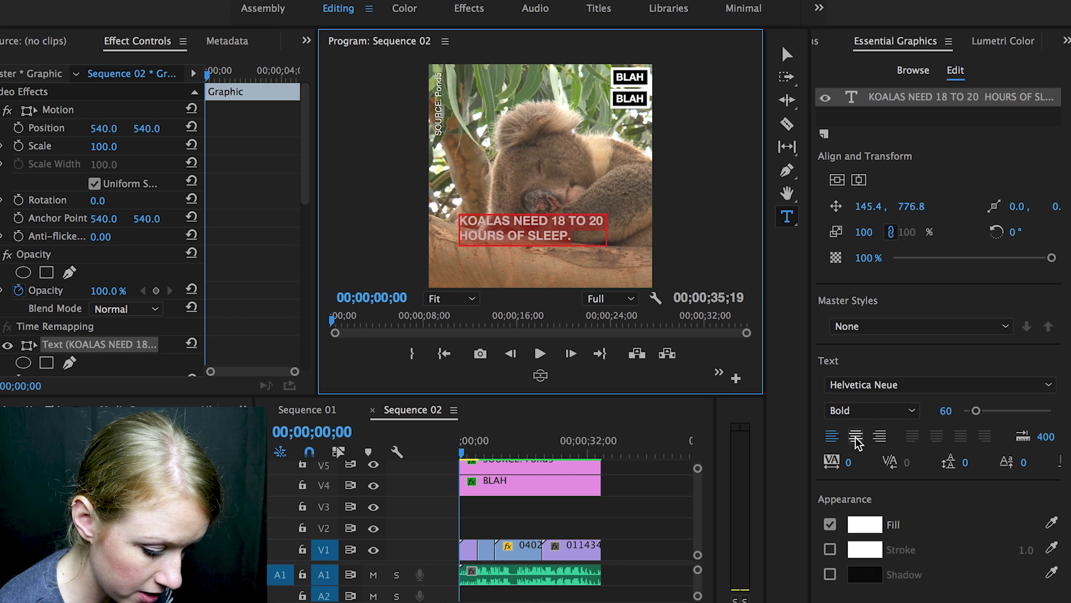
# Centre-align the caption text, centre it horizontally, and set its font size to 82
pyautogui.click(856, 437)
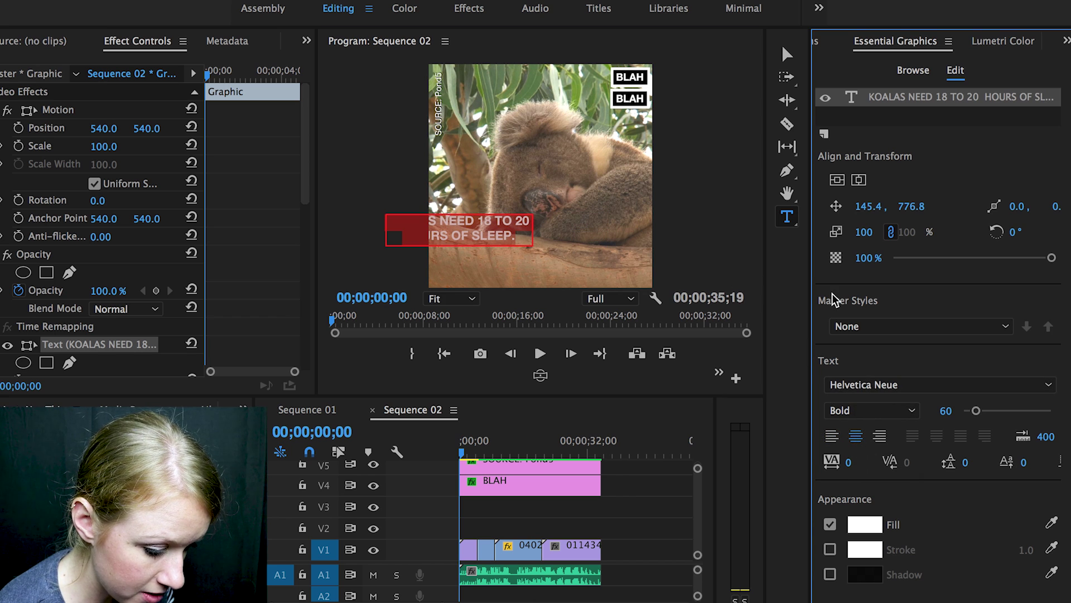
pyautogui.click(860, 182)
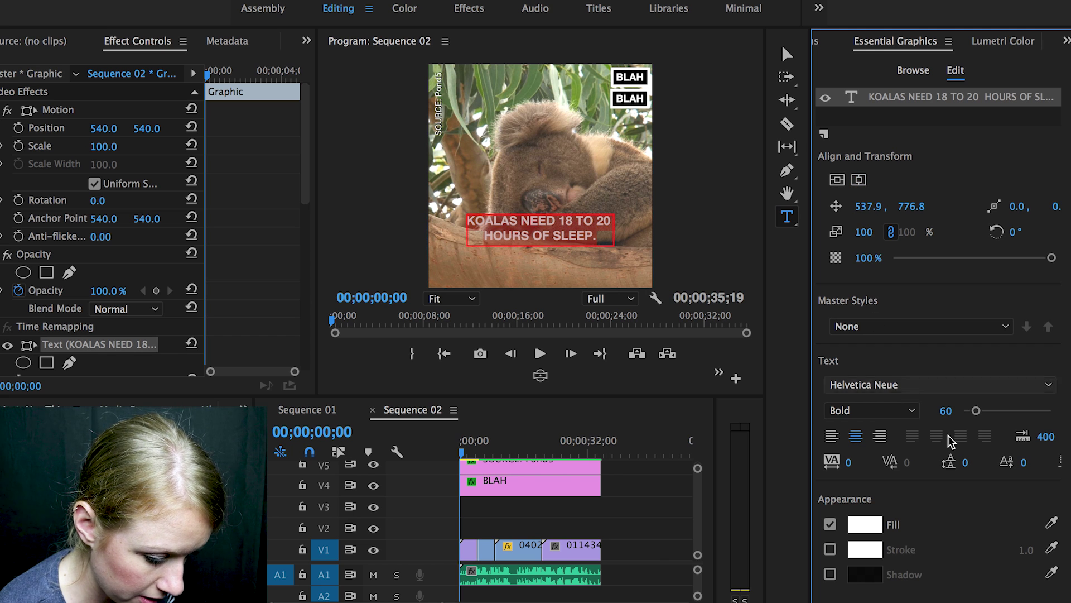
pyautogui.moveTo(976, 411); pyautogui.dragTo(980, 412)
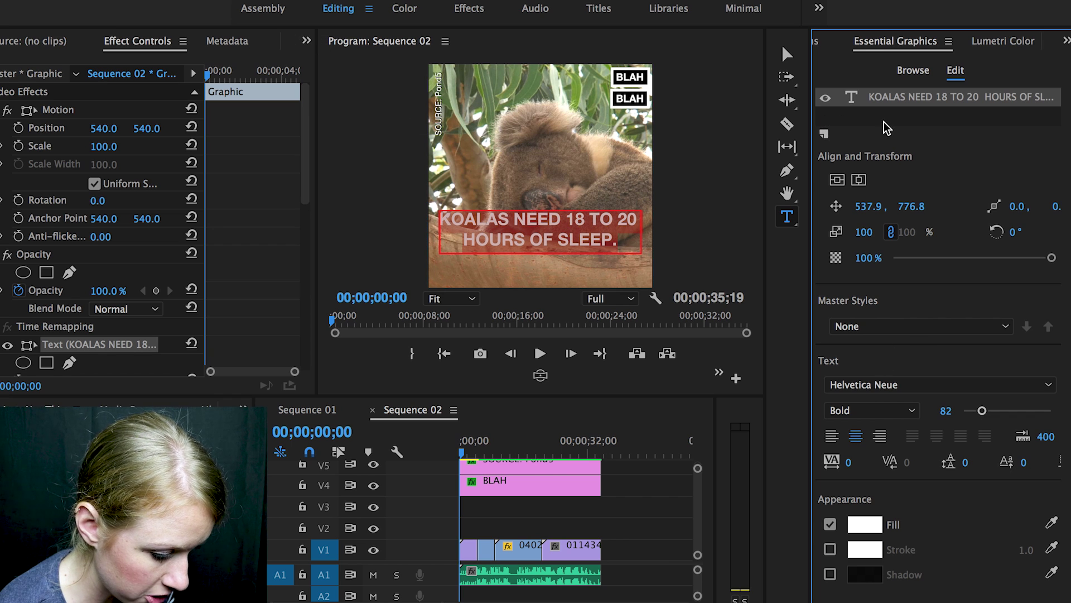
# Move the caption down to about 542.9, 868.8 and enable a drop shadow
pyautogui.click(787, 54)
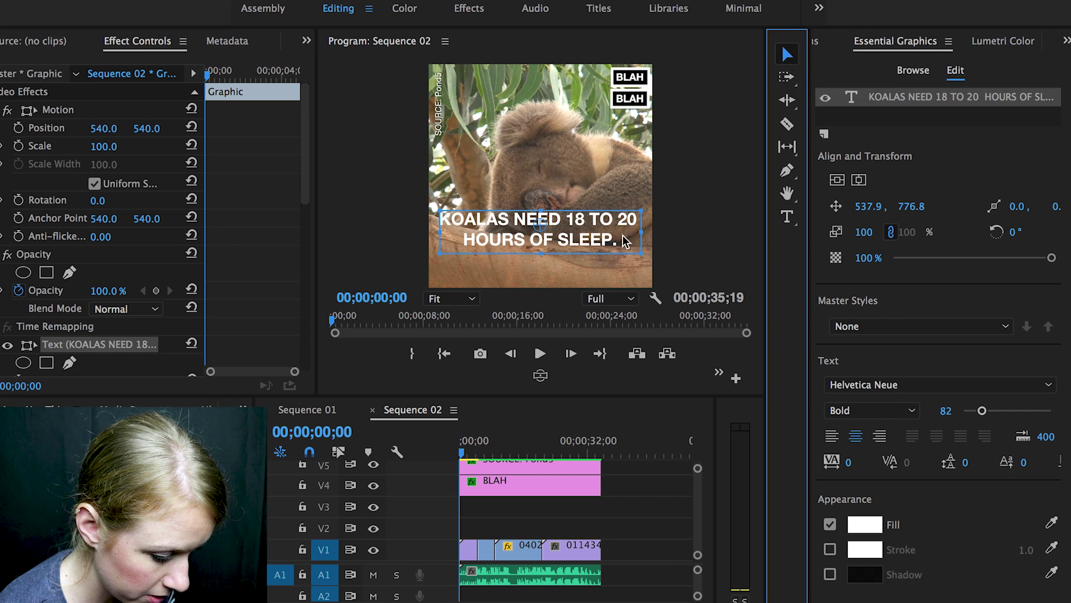
pyautogui.moveTo(582, 229); pyautogui.dragTo(582, 247)
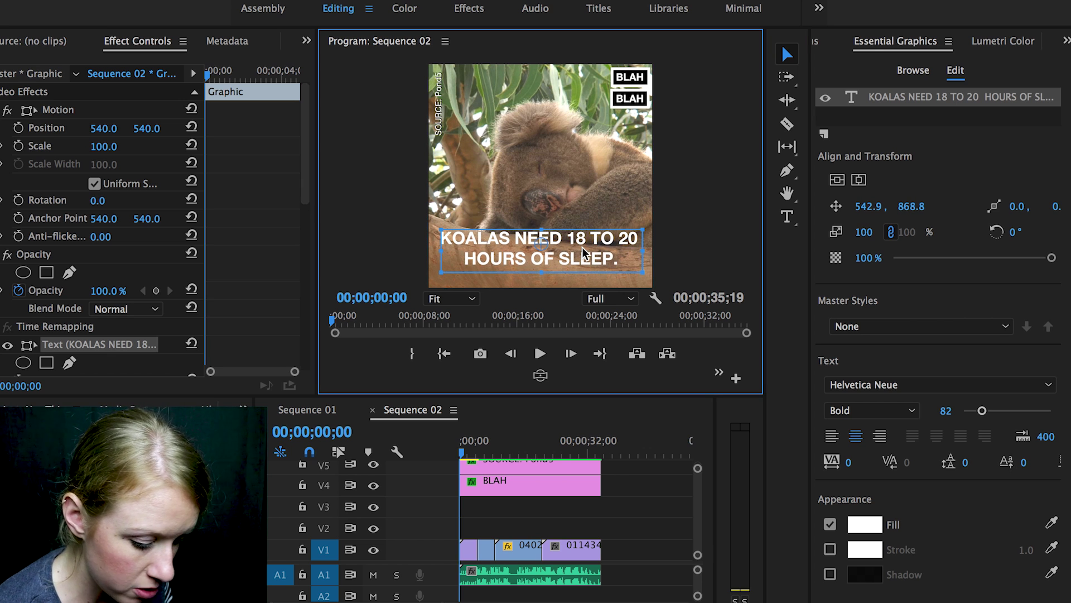
pyautogui.click(829, 575)
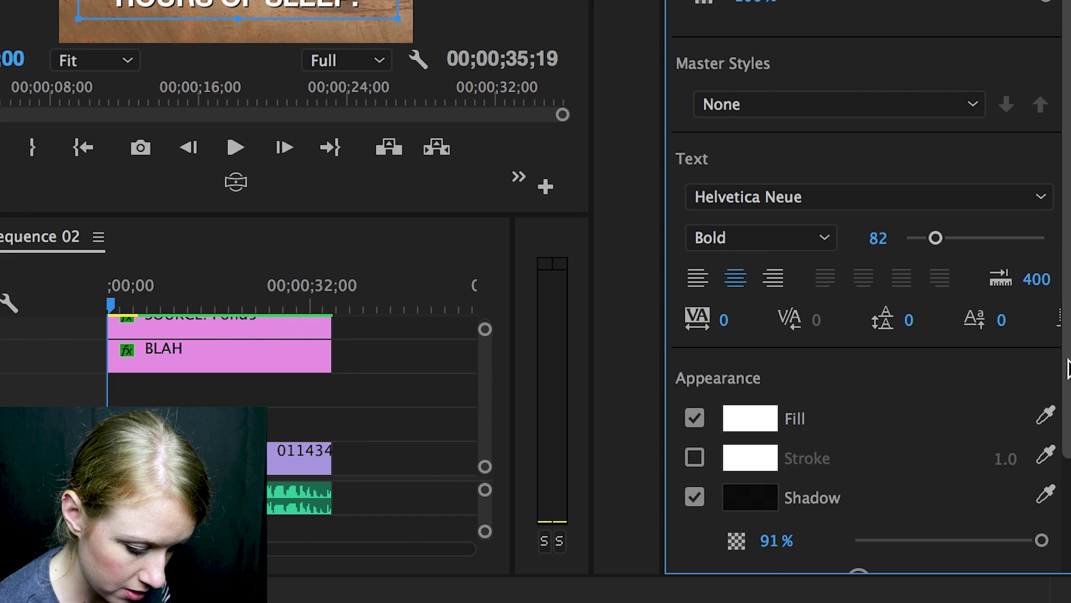
# Set the caption's drop shadow size to 8
pyautogui.moveTo(1068, 368); pyautogui.dragTo(1066, 469)
pyautogui.click(776, 494)
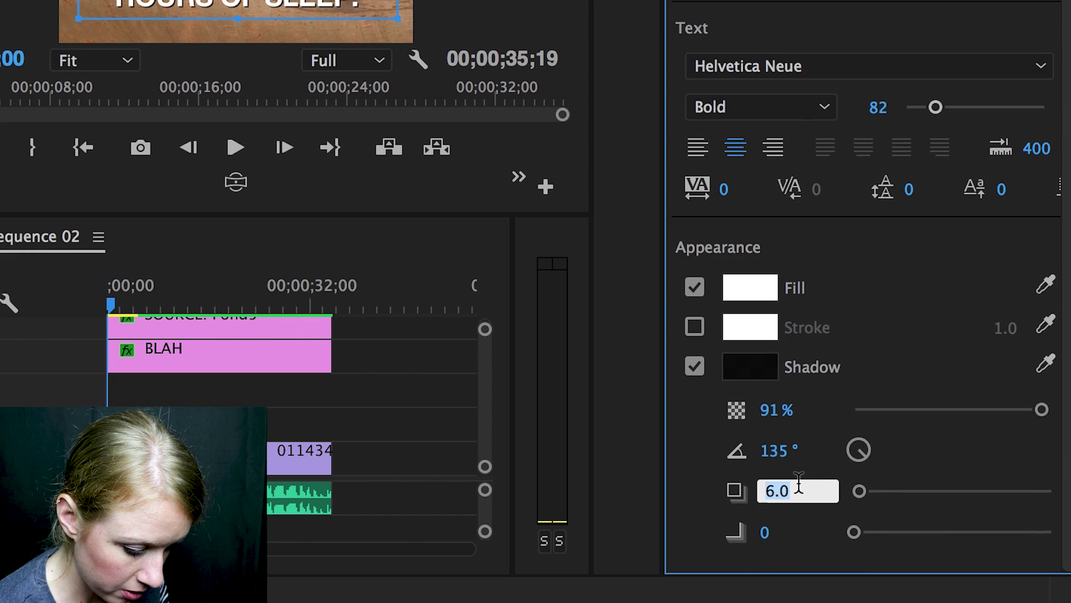
pyautogui.write('8')
pyautogui.press('Return')
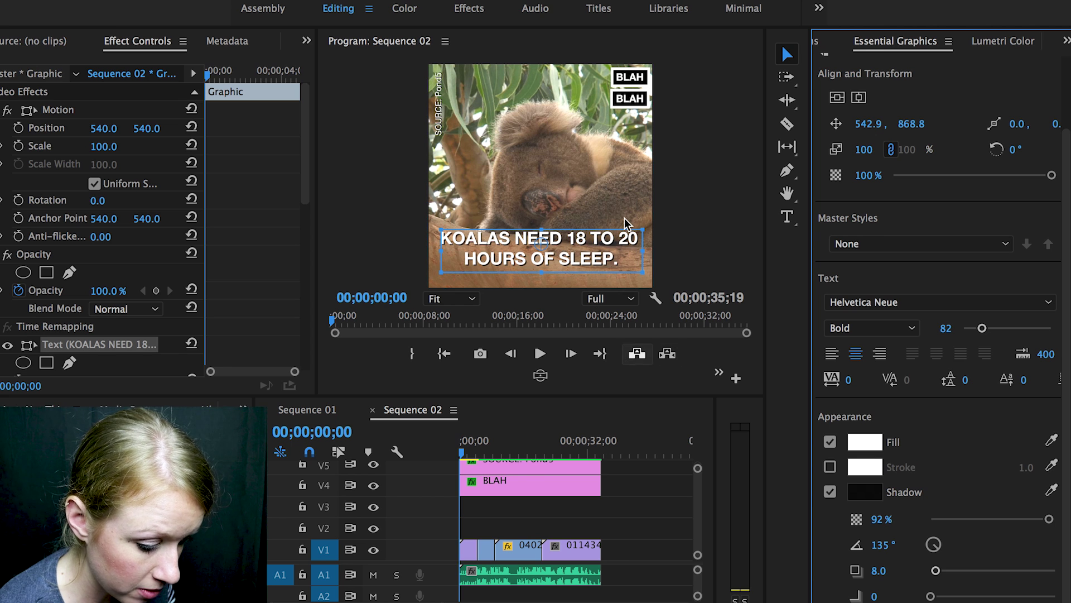
# Colour the words '18 TO 20' bright yellow (F5FB1C), leaving the rest white
pyautogui.click(788, 218)
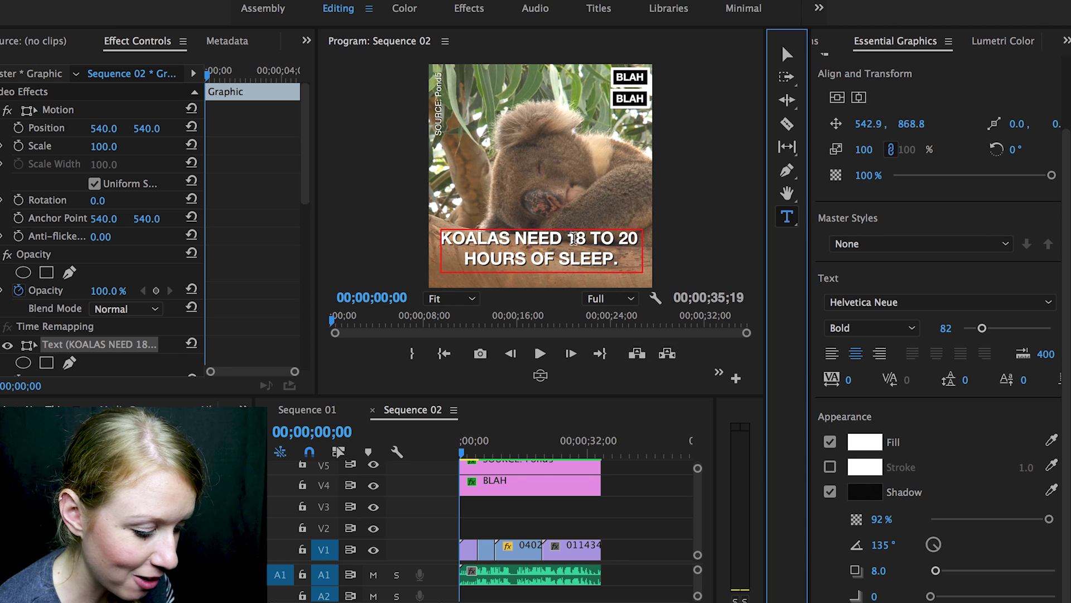
pyautogui.moveTo(566, 240); pyautogui.dragTo(634, 249)
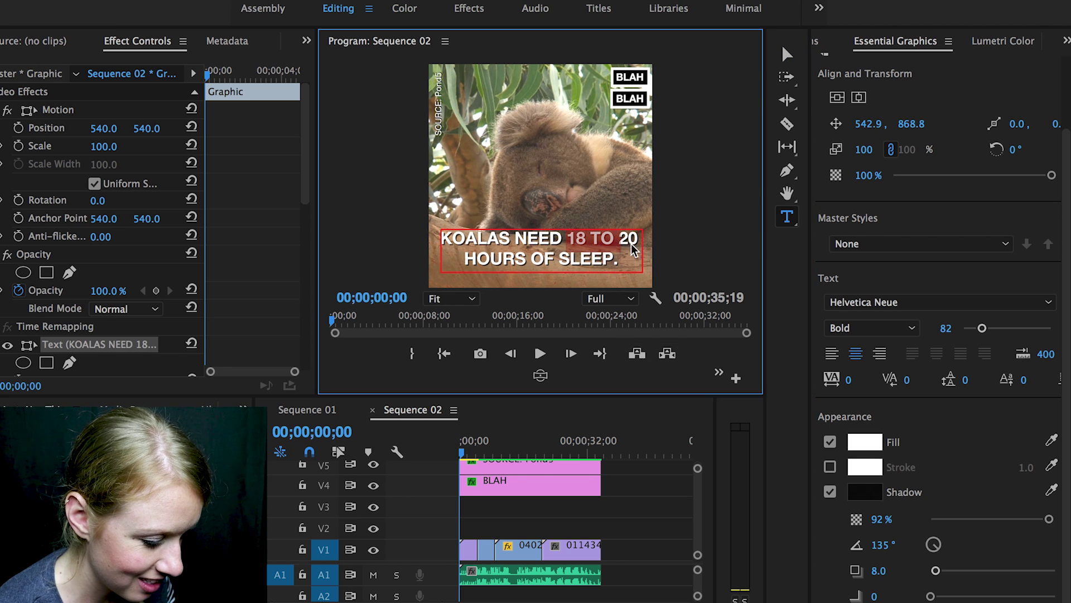
pyautogui.click(865, 445)
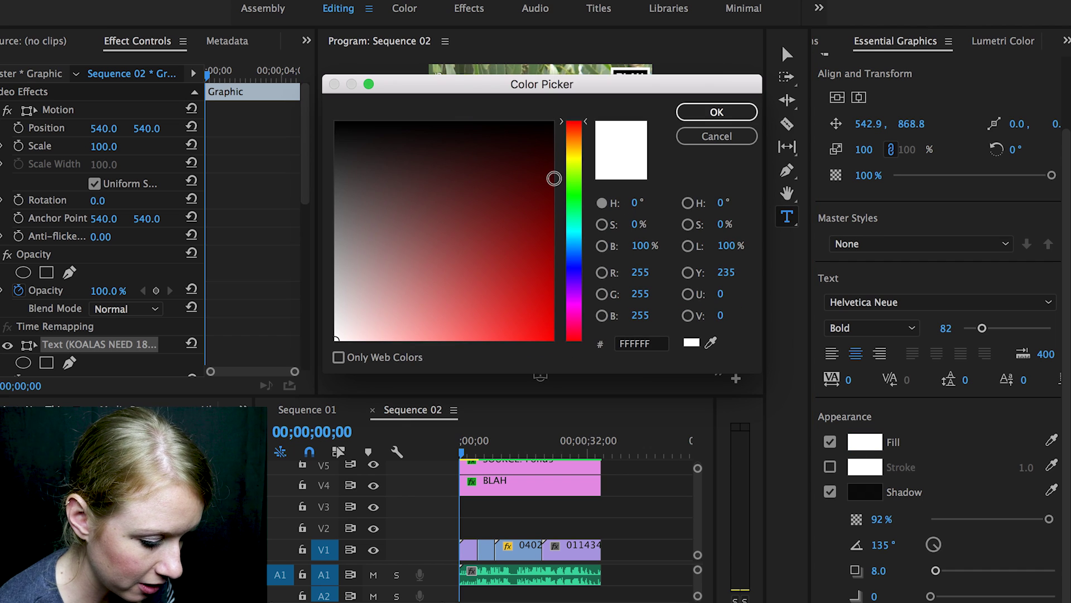
pyautogui.click(579, 161)
pyautogui.moveTo(579, 161); pyautogui.dragTo(577, 162)
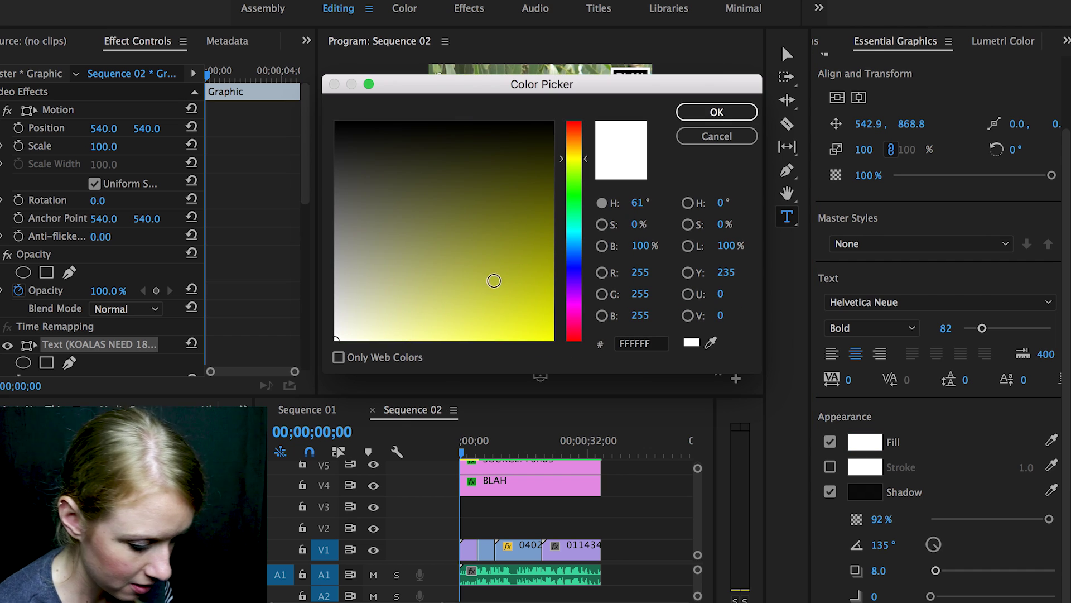
pyautogui.moveTo(495, 280)
pyautogui.mouseDown()
pyautogui.moveTo(500, 315)
pyautogui.moveTo(529, 337)
pyautogui.mouseUp()
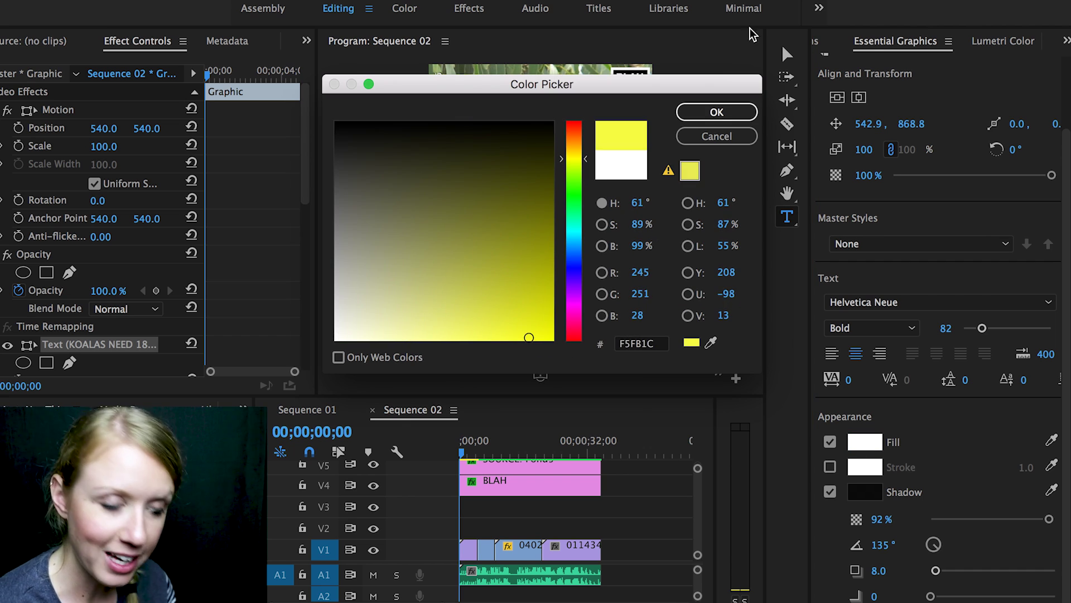
pyautogui.click(715, 113)
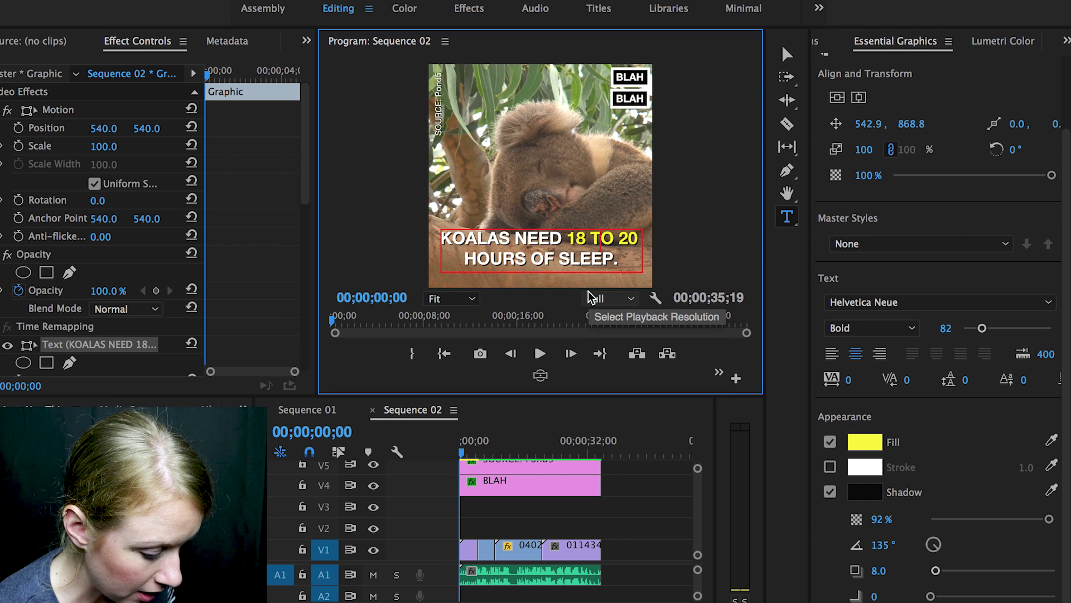
pyautogui.click(524, 512)
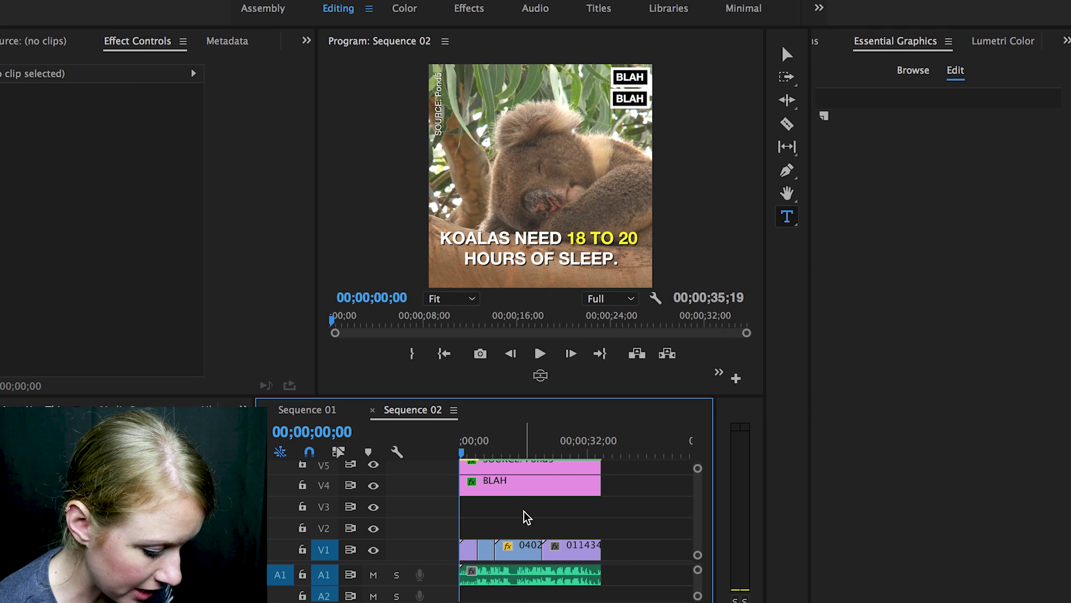
# Move the caption clip from track V6 down to V2
pyautogui.scroll(2, 510, 492)
pyautogui.scroll(1, 510, 492)
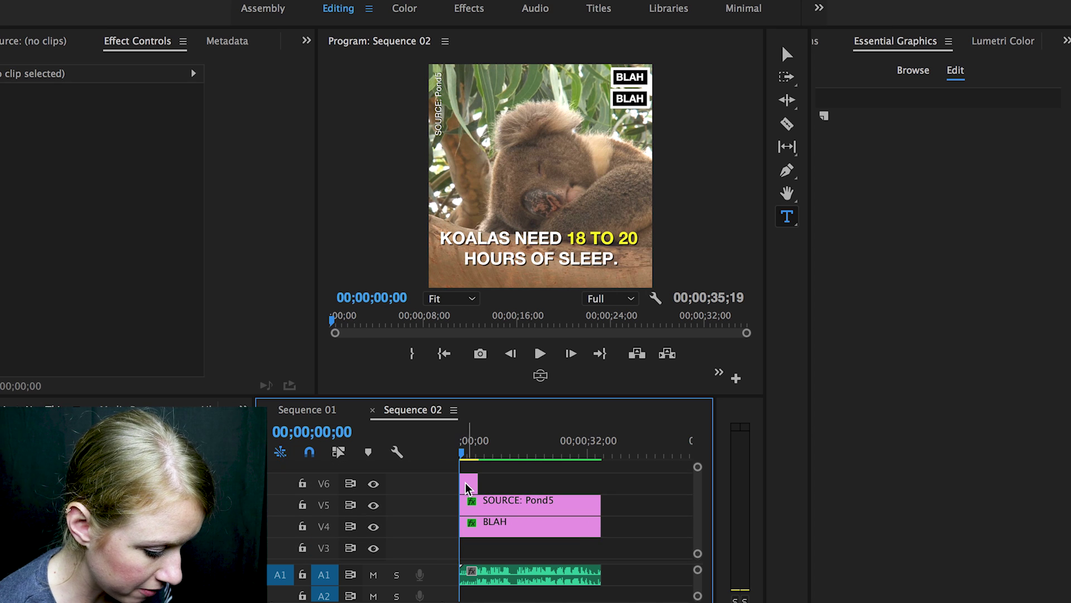
pyautogui.moveTo(468, 488); pyautogui.dragTo(472, 552)
pyautogui.scroll(-3, 507, 555)
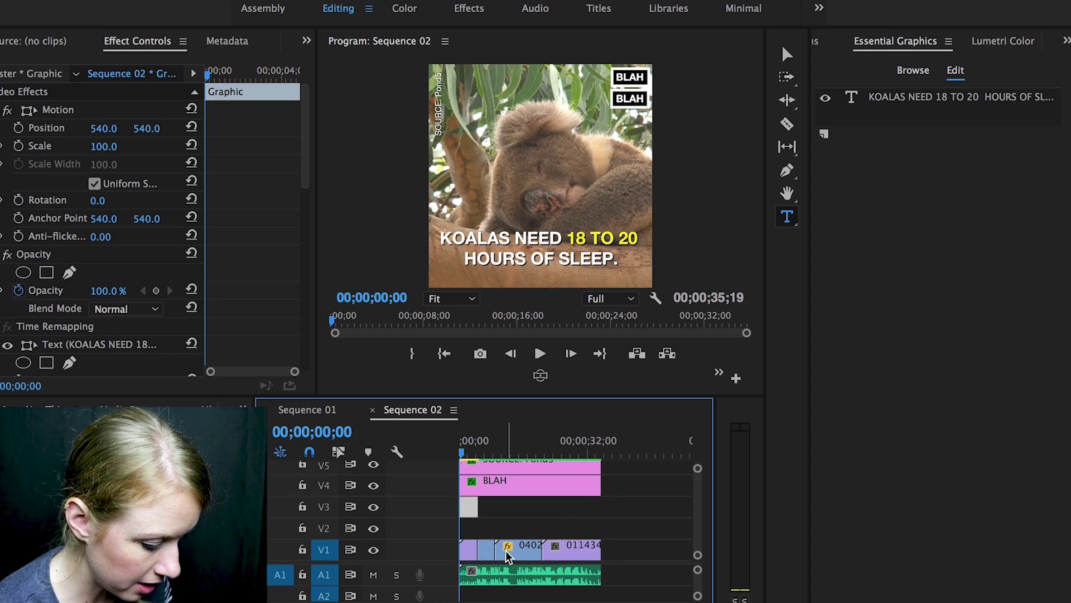
pyautogui.moveTo(469, 514); pyautogui.dragTo(469, 535)
# Alt-drag two copies of the caption further along V2, around 9 and 11 seconds
pyautogui.click(463, 447)
pyautogui.moveTo(463, 448); pyautogui.dragTo(465, 450)
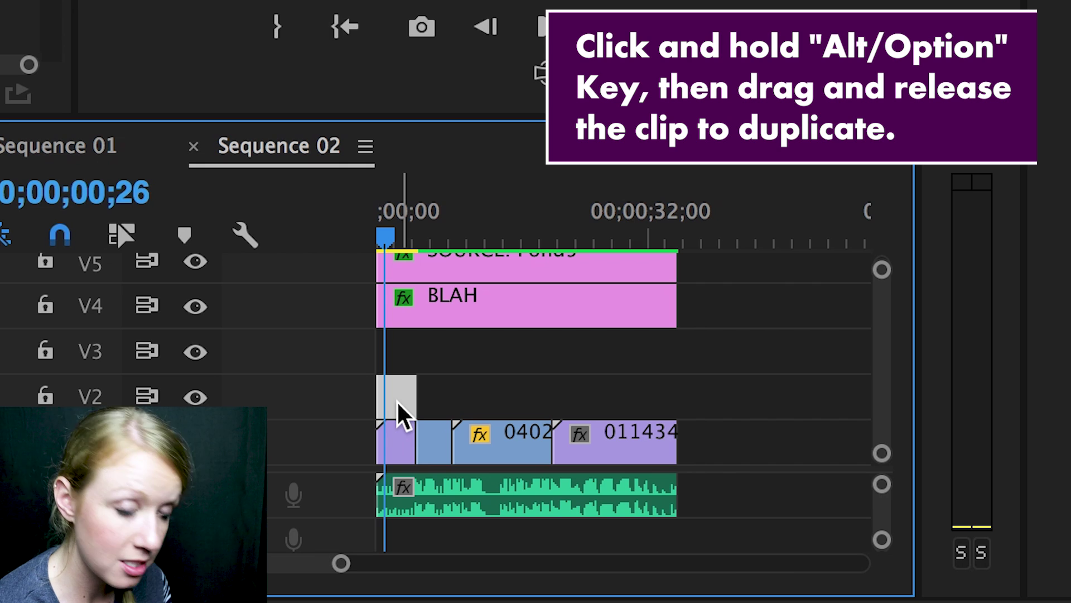
pyautogui.moveTo(398, 402); pyautogui.dragTo(457, 399)
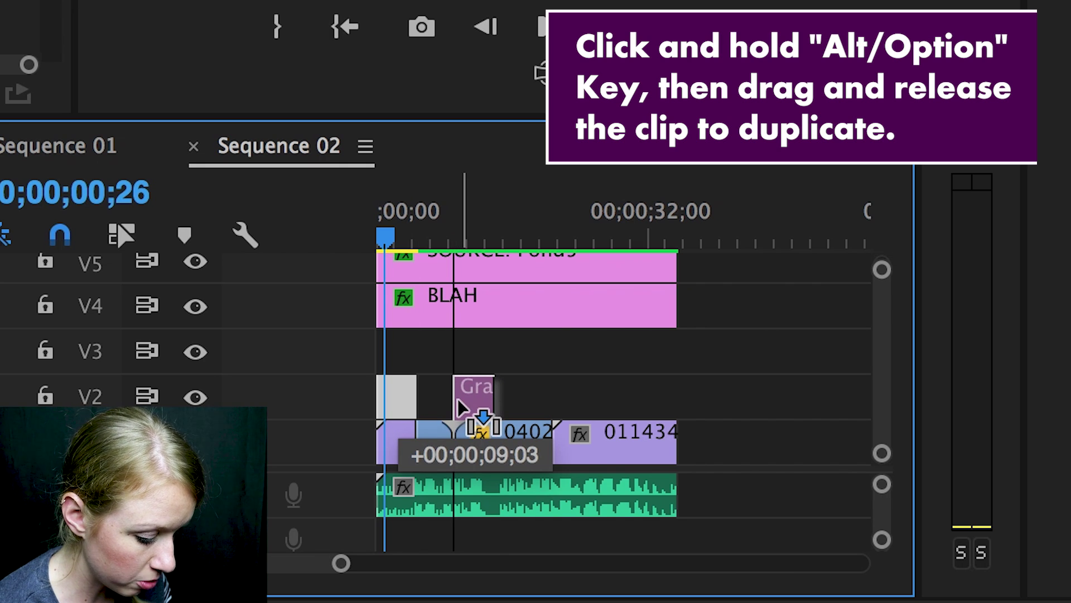
pyautogui.moveTo(458, 399); pyautogui.dragTo(459, 399)
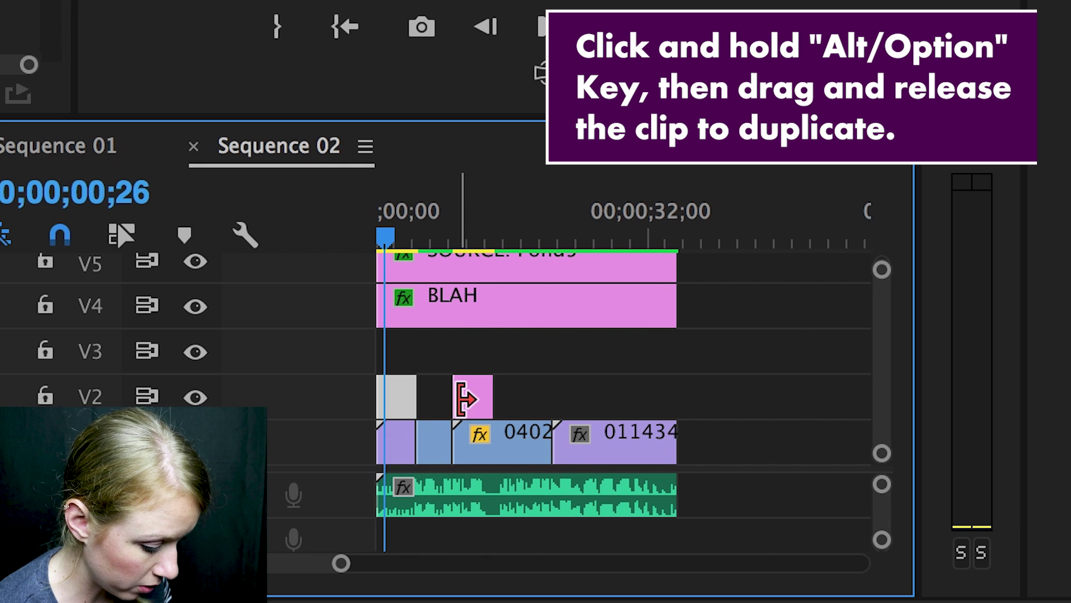
pyautogui.moveTo(475, 220); pyautogui.dragTo(479, 213)
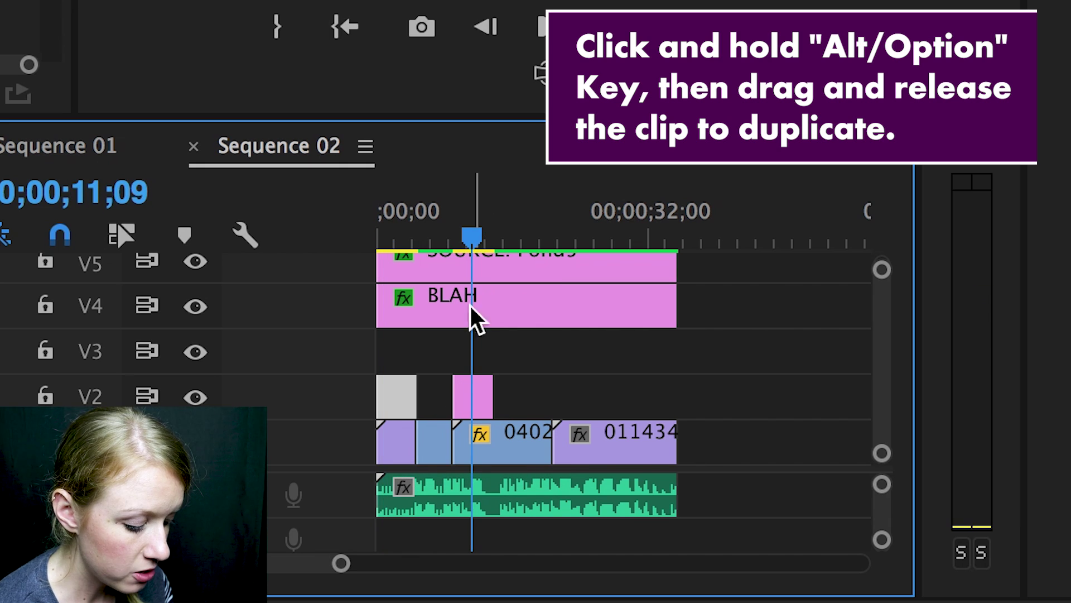
pyautogui.click(472, 398)
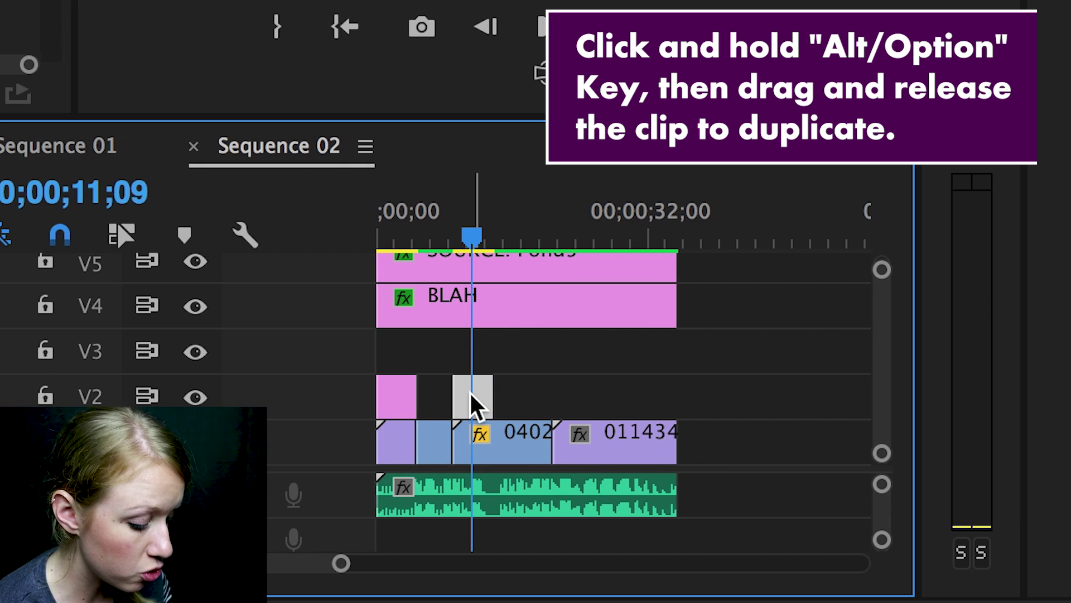
pyautogui.moveTo(473, 397); pyautogui.dragTo(569, 404)
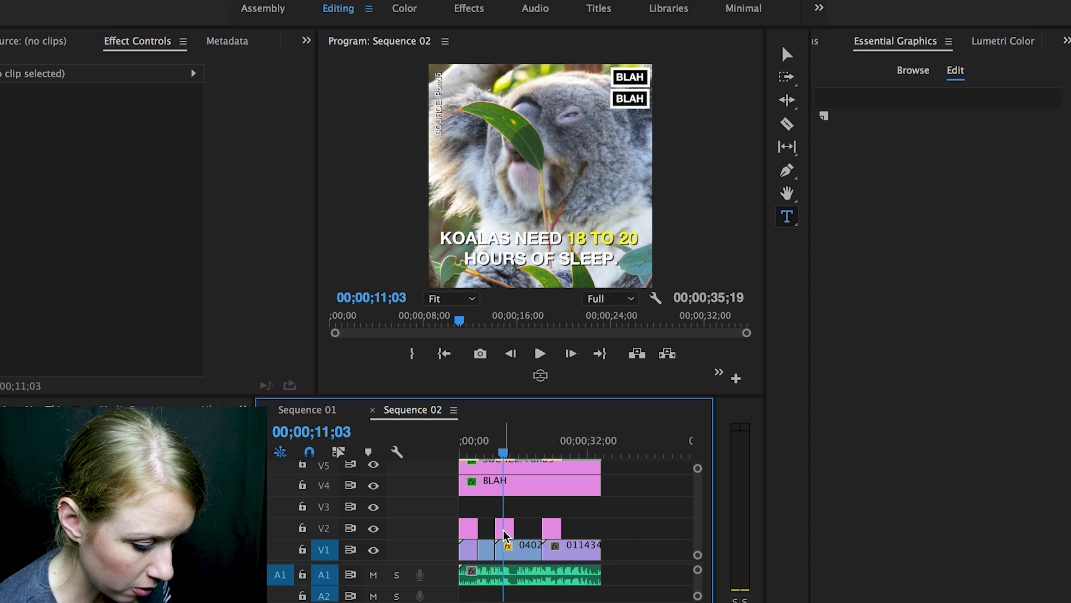
pyautogui.click(505, 533)
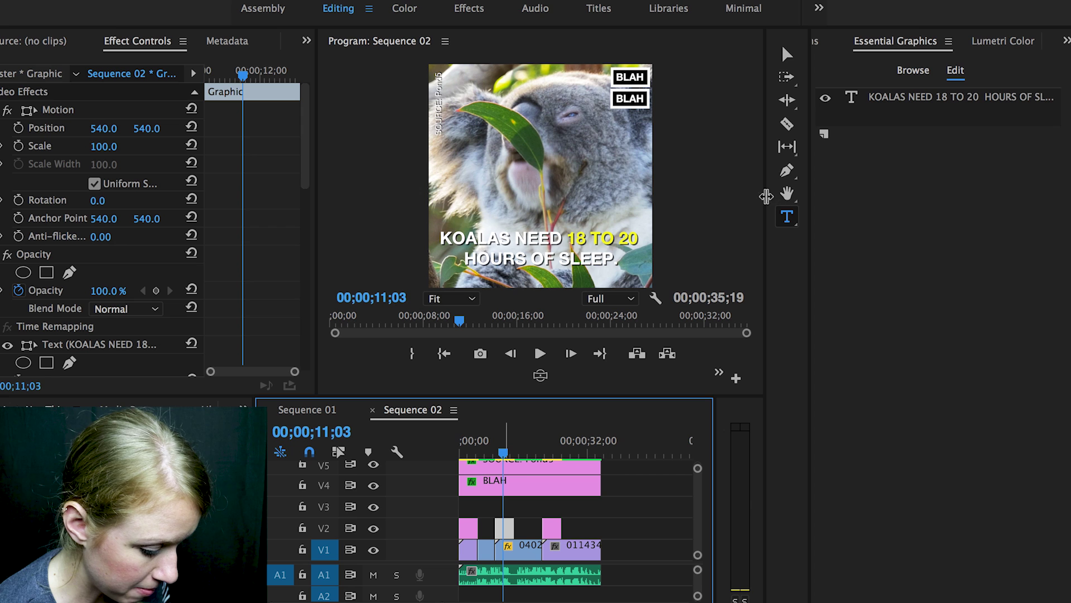
# Retype the middle caption as 'BLAH BLAH BLAH BLAH' and zoom the timeline around it
pyautogui.click(535, 238)
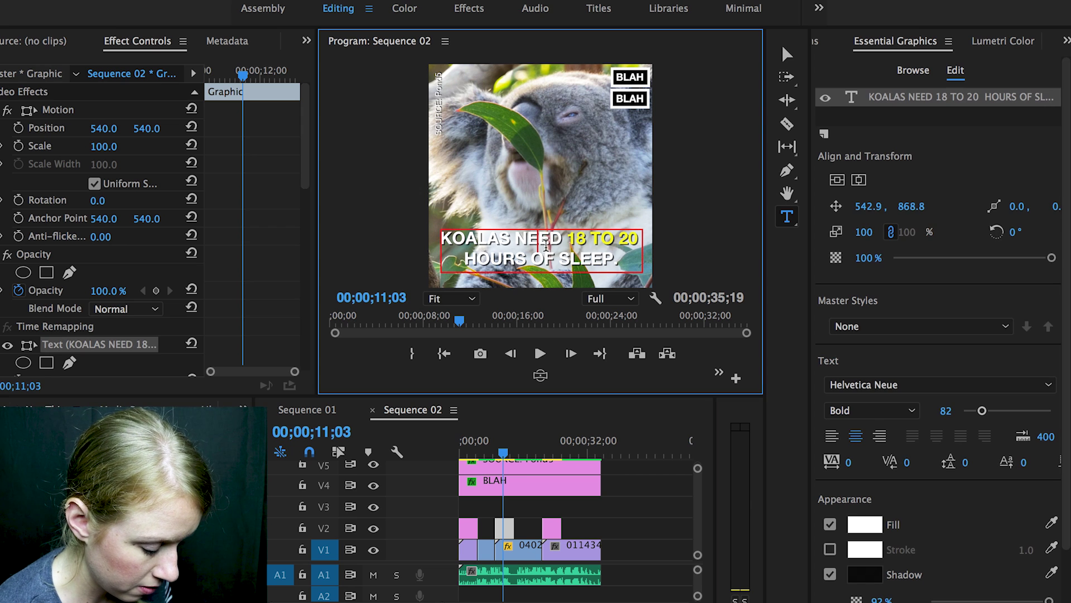
pyautogui.write('BLAH BLAH BLAH BLAH')
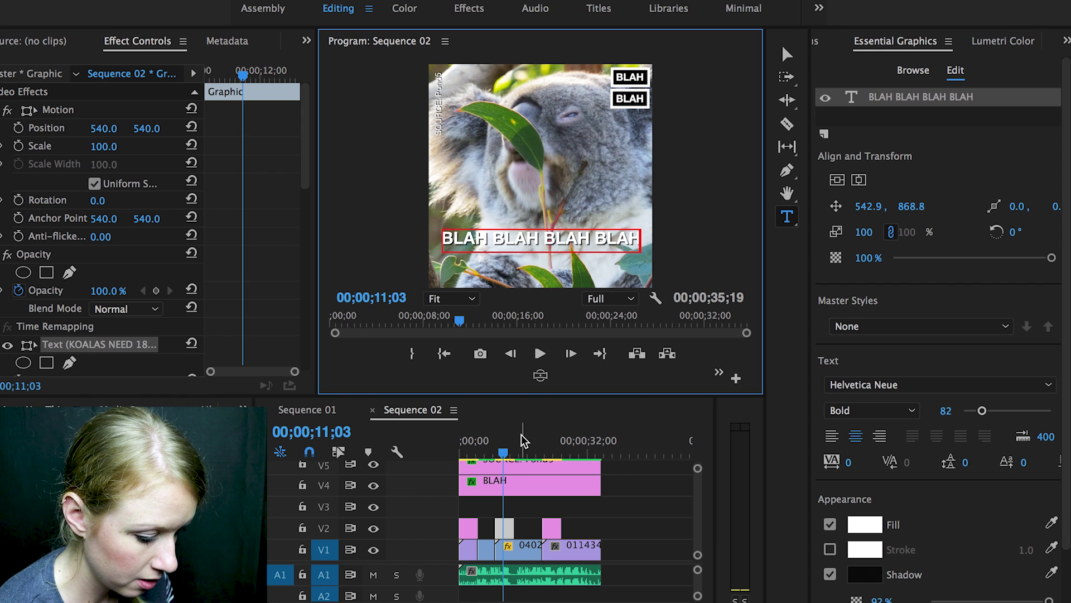
pyautogui.click(555, 445)
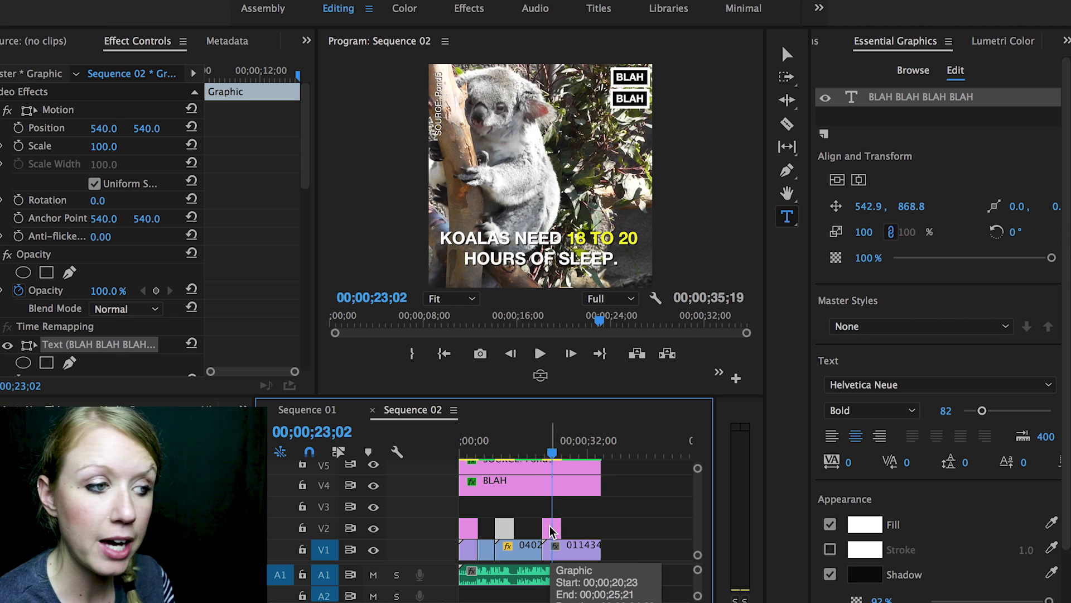
pyautogui.click(511, 445)
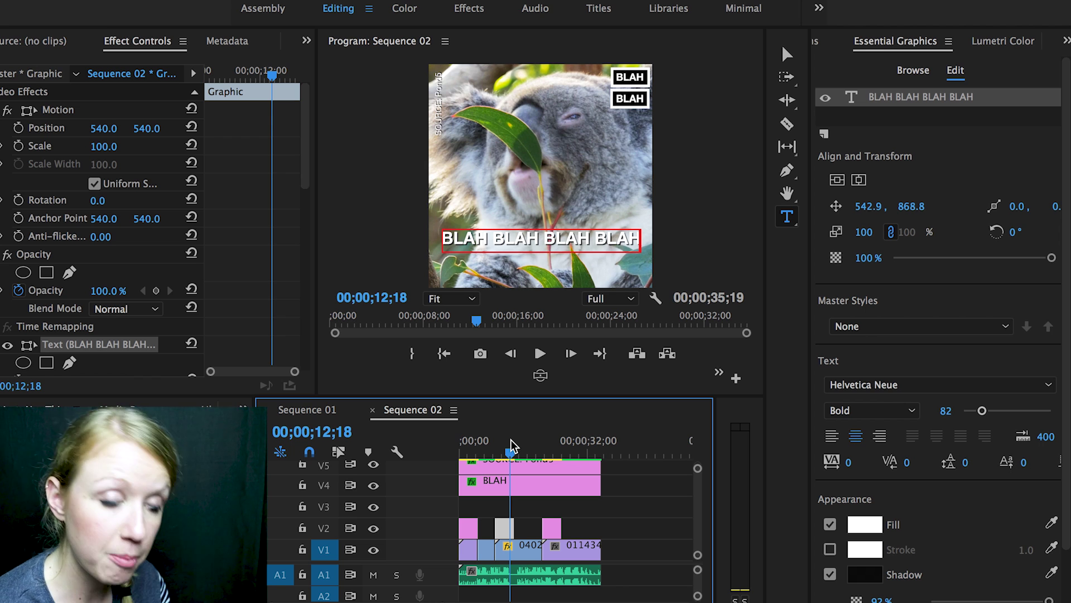
pyautogui.press('=')
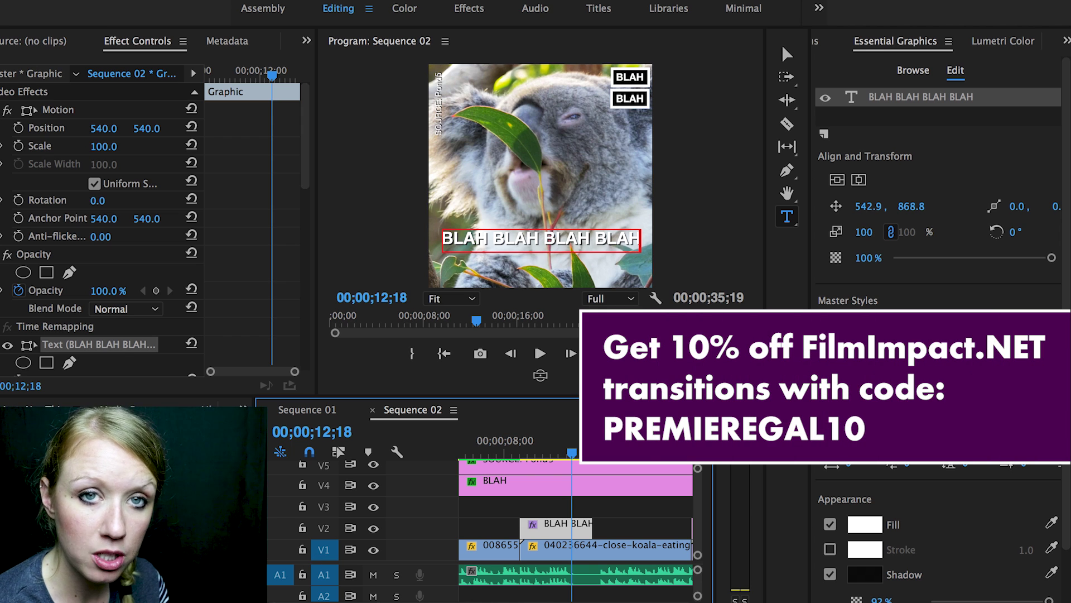
# Return the playhead to 00;00;00;00 and select the KOALAS caption clip on V2
pyautogui.hscroll(-3, 519, 497)
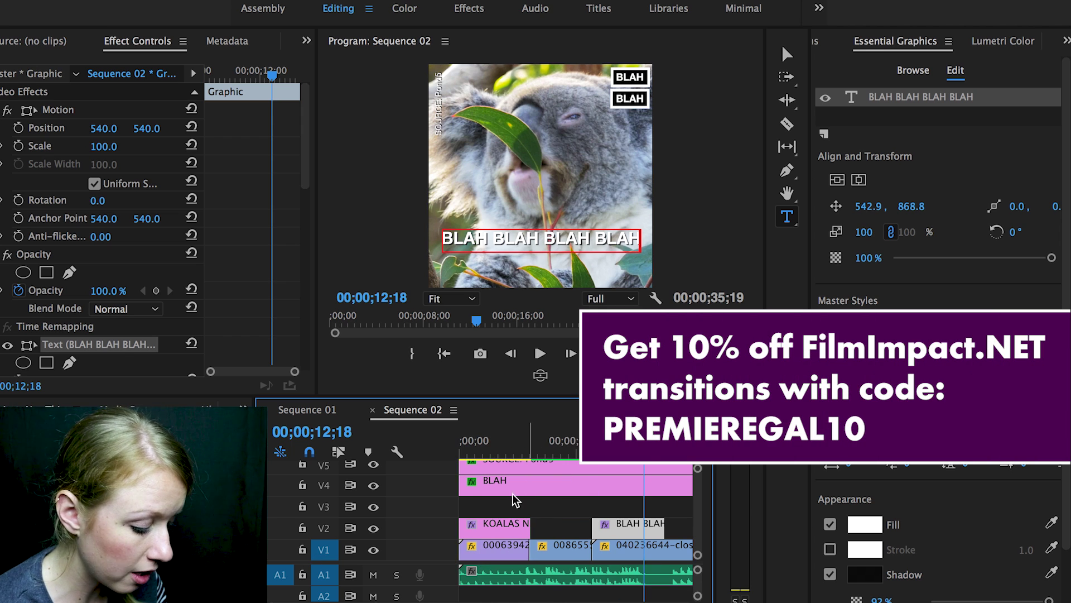
pyautogui.click(459, 444)
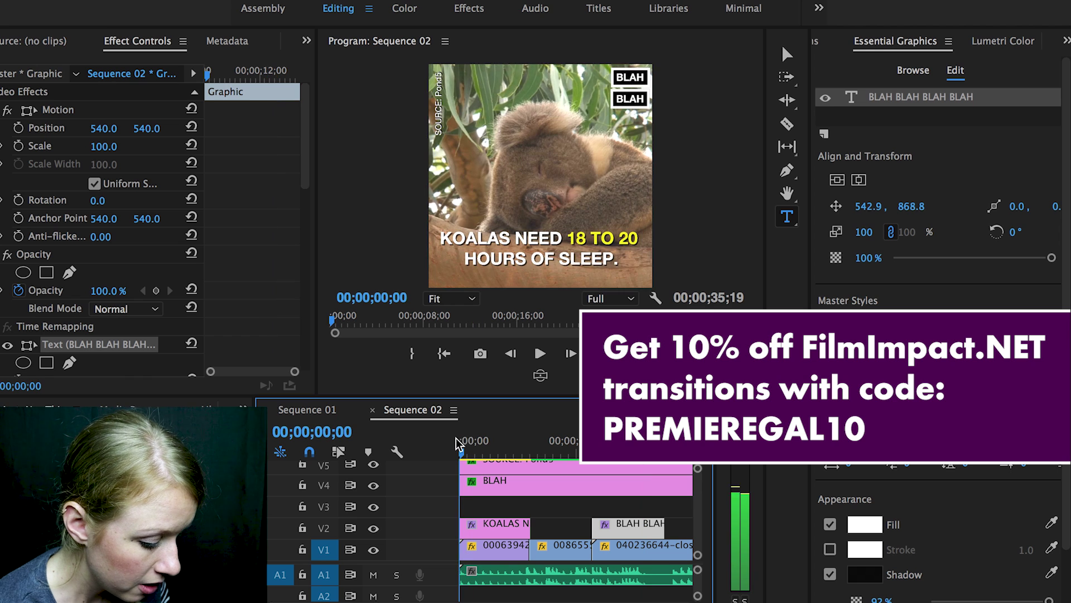
pyautogui.click(474, 524)
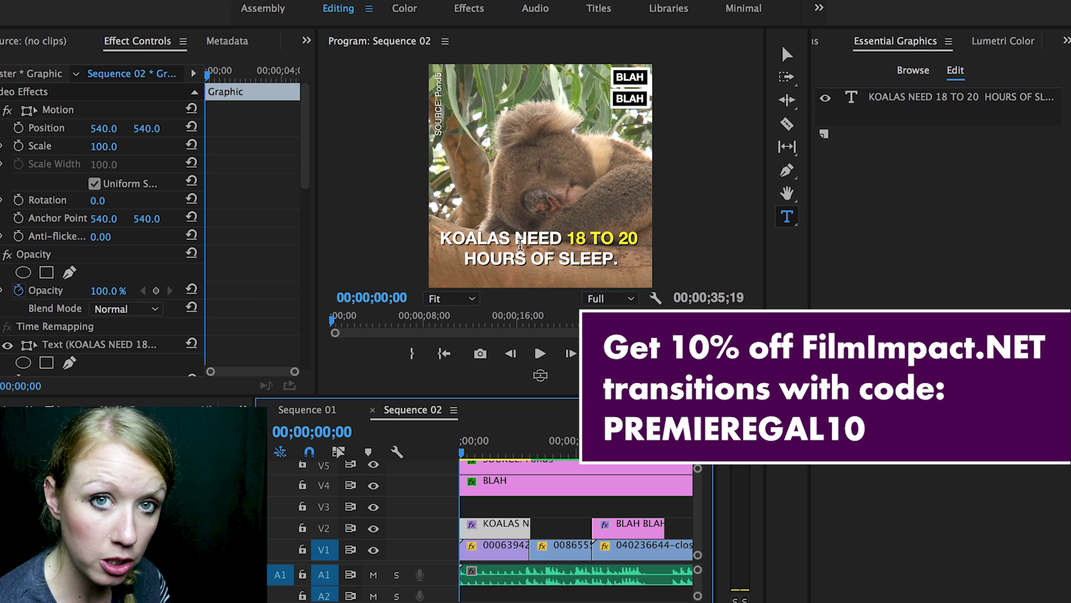
# Open the Effects panel and search for FILMIMPACT transitions
pyautogui.click(243, 408)
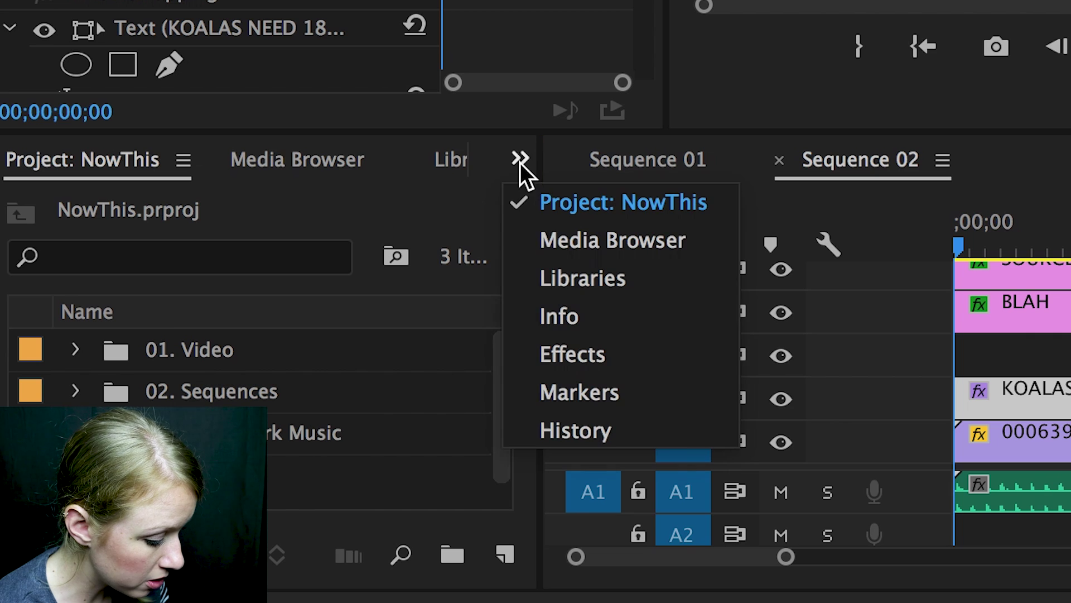
pyautogui.click(551, 355)
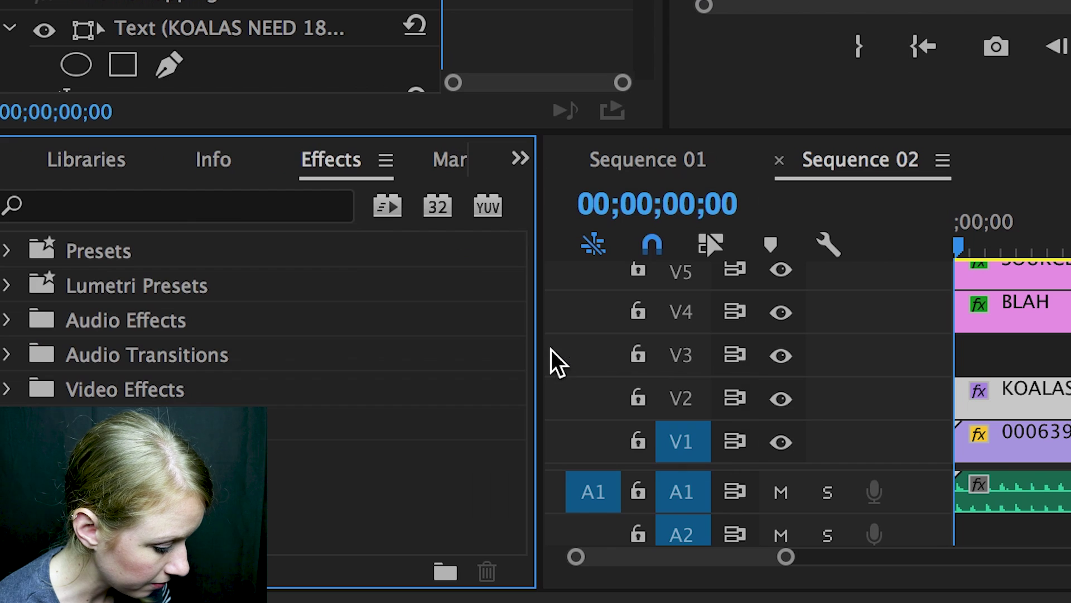
pyautogui.click(155, 208)
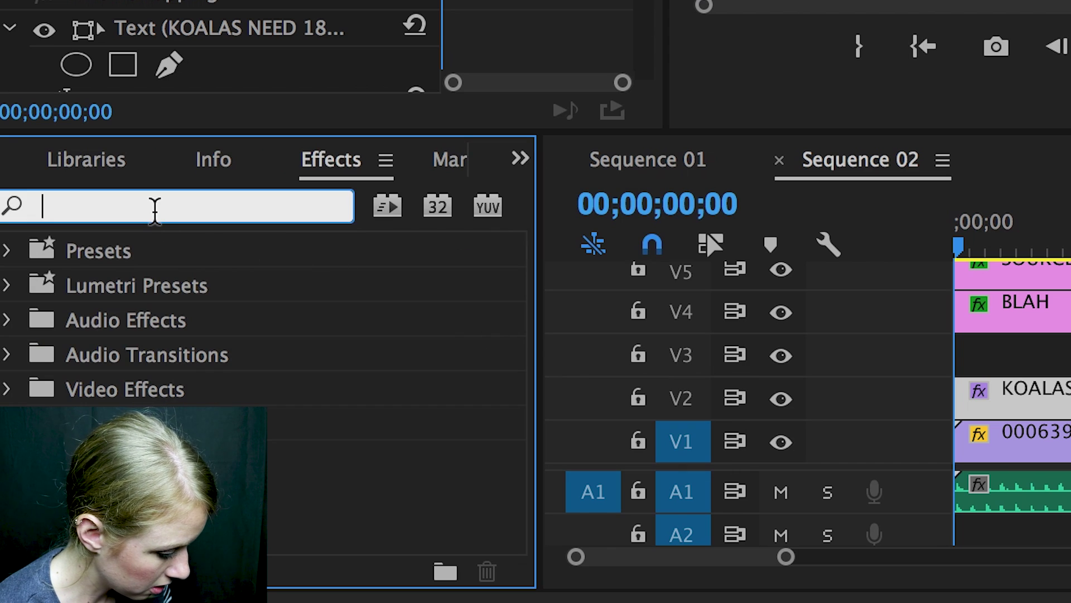
pyautogui.write('FILMIMPACT')
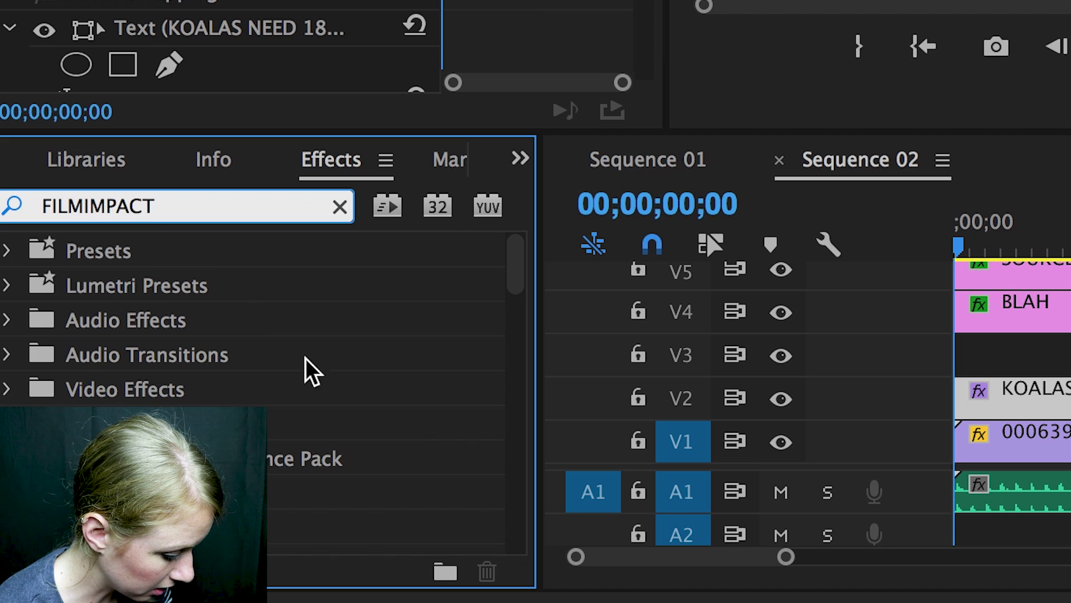
# Drop the Impact Push transition onto the start of the KOALAS caption clip
pyautogui.moveTo(513, 282); pyautogui.dragTo(500, 493)
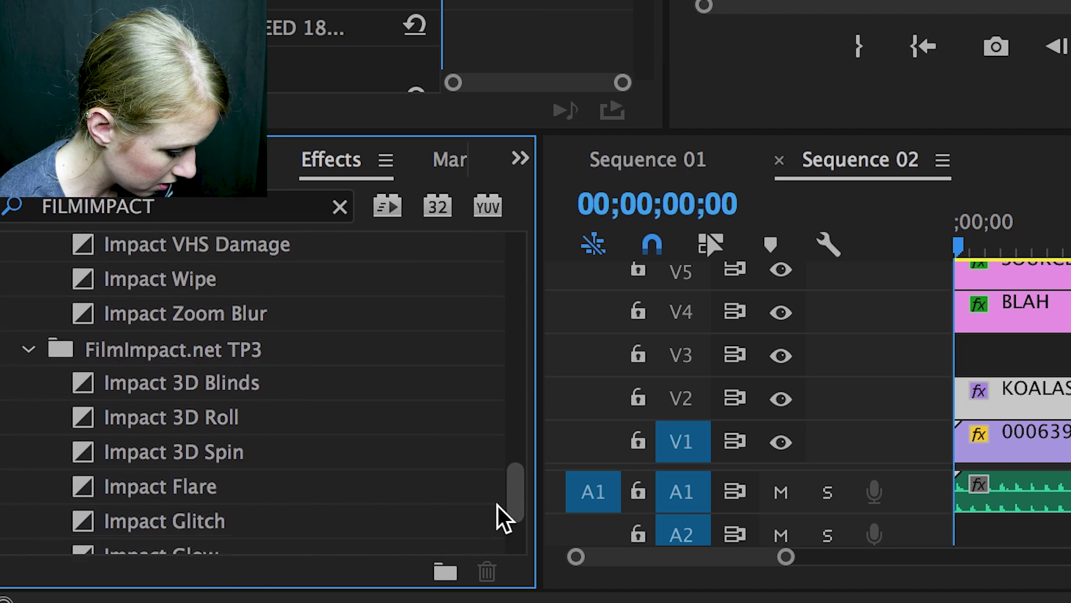
pyautogui.scroll(-5, 498, 505)
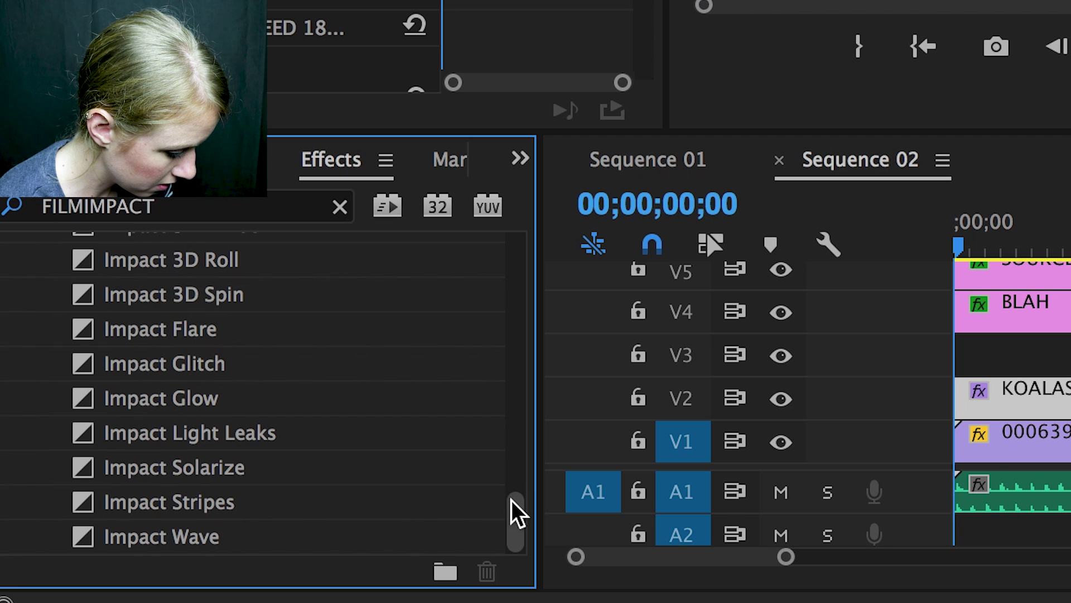
pyautogui.scroll(10, 511, 519)
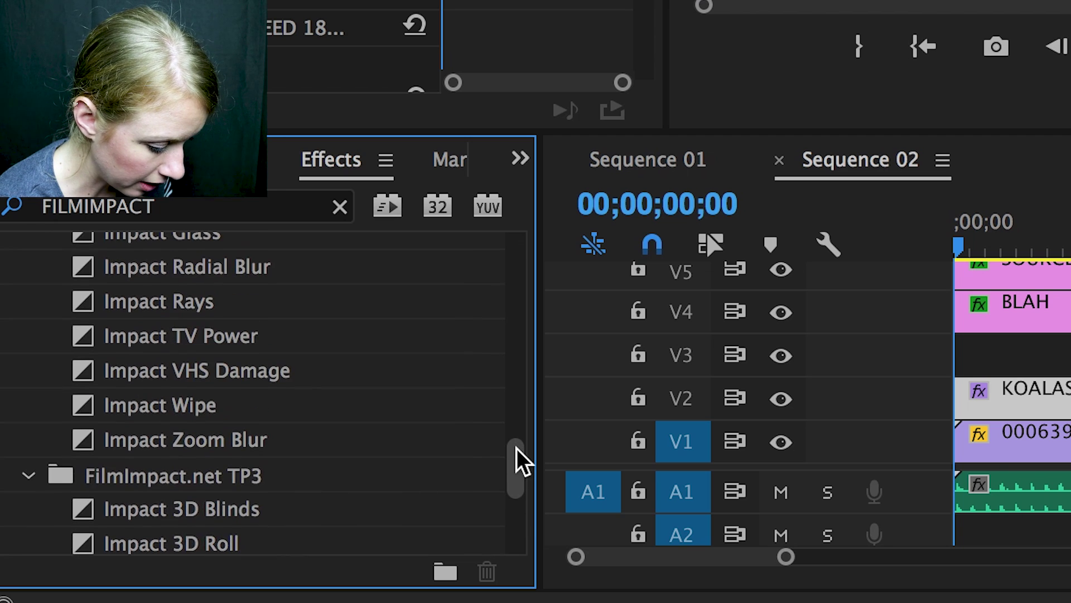
pyautogui.moveTo(522, 432); pyautogui.dragTo(513, 371)
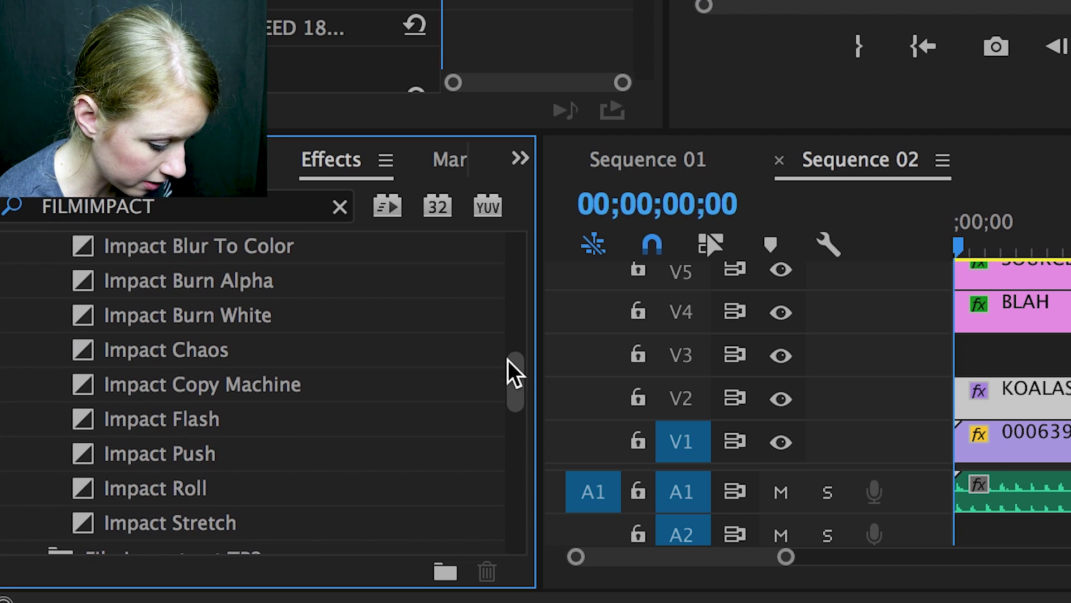
pyautogui.click(184, 459)
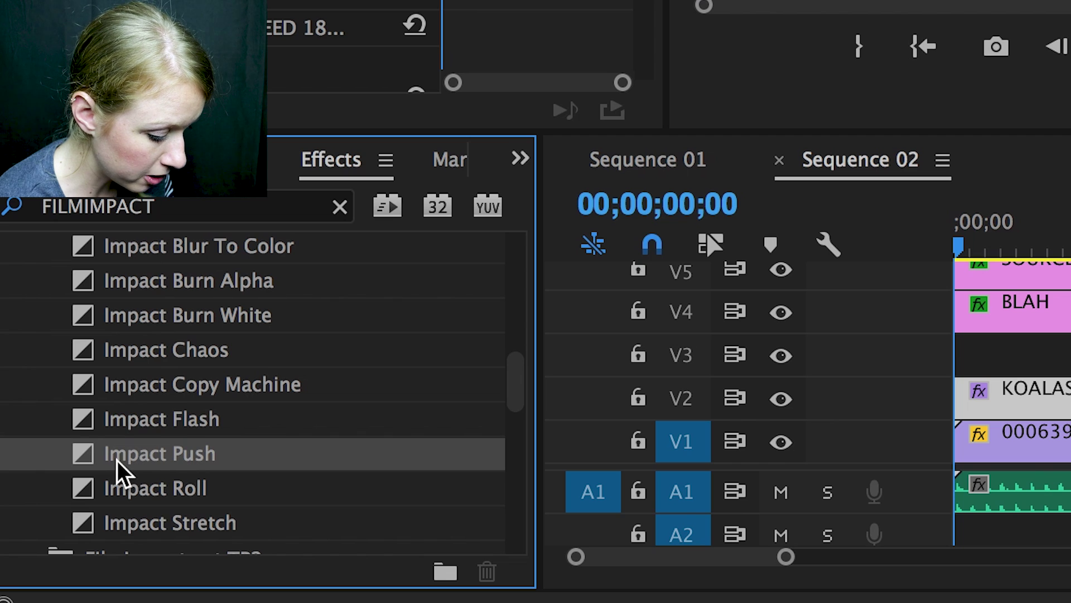
pyautogui.moveTo(120, 472)
pyautogui.mouseDown()
pyautogui.moveTo(679, 399)
pyautogui.moveTo(1005, 421)
pyautogui.moveTo(964, 411)
pyautogui.moveTo(959, 399)
pyautogui.mouseUp()
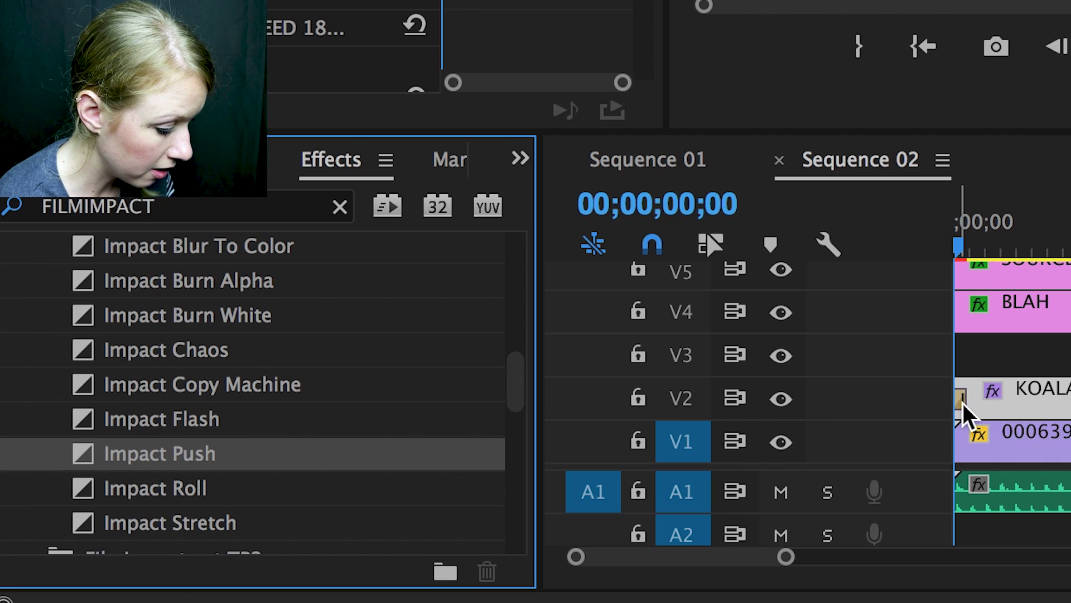
# Change the opening Impact Push on the KOALAS caption from Left to Up
pyautogui.click(963, 405)
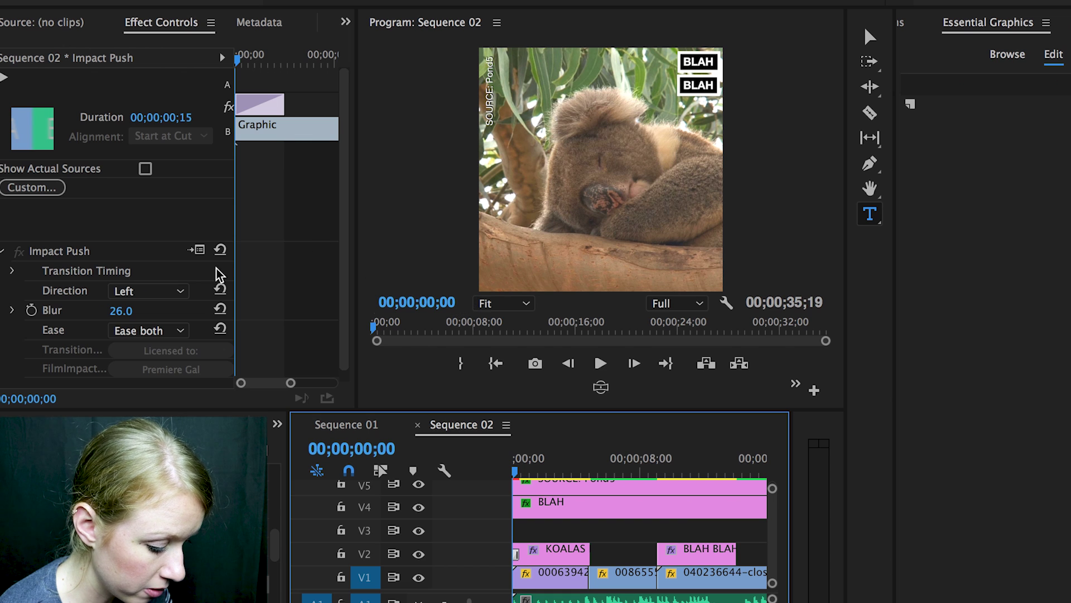
pyautogui.click(161, 296)
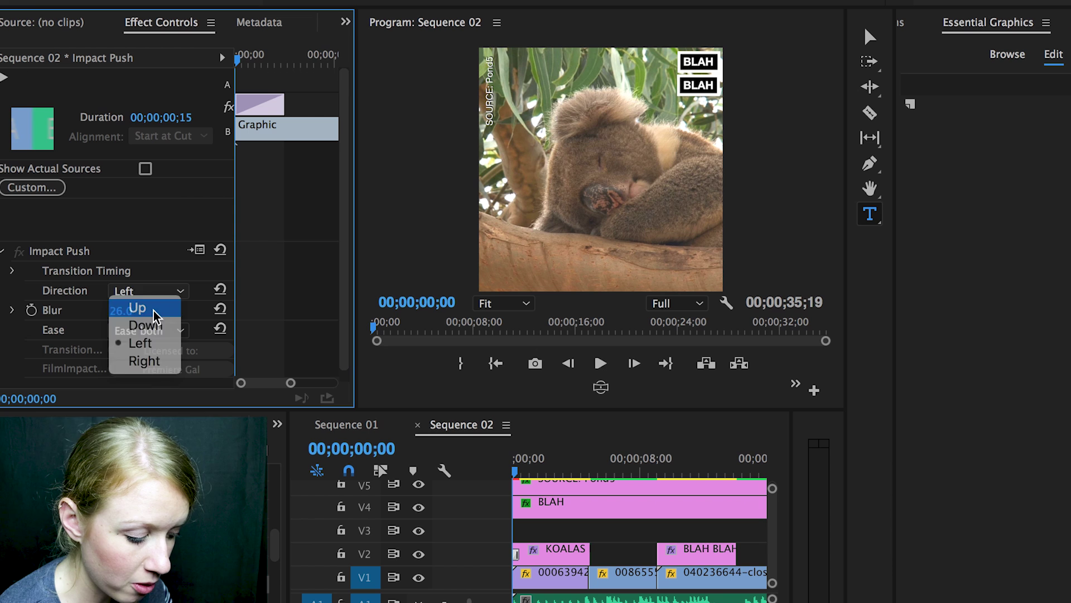
pyautogui.click(154, 312)
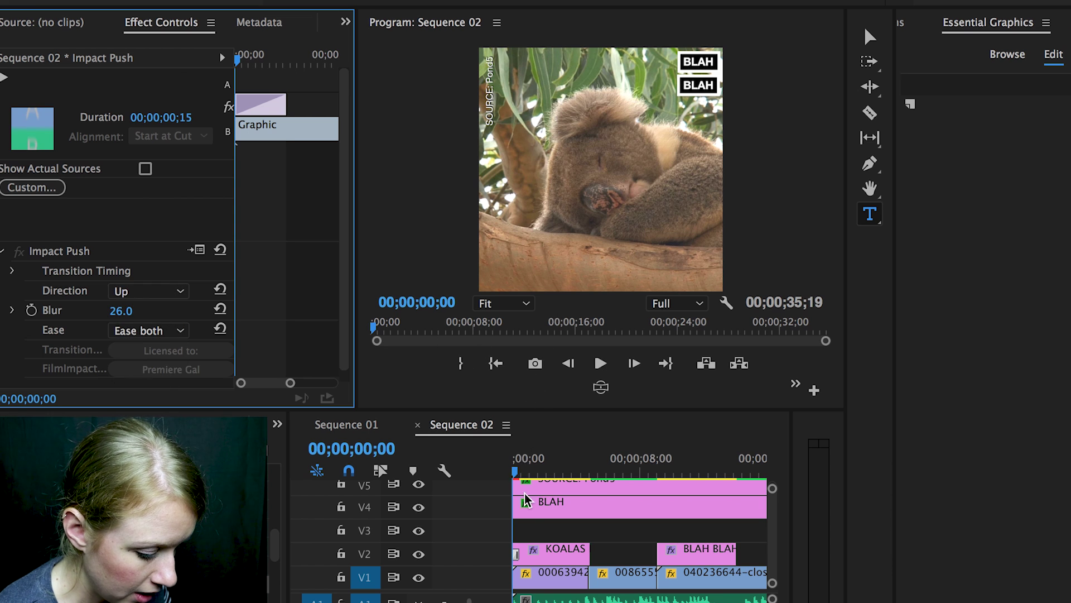
# Play the sequence from the start to preview the upward push on KOALAS
pyautogui.click(517, 472)
pyautogui.press('space')
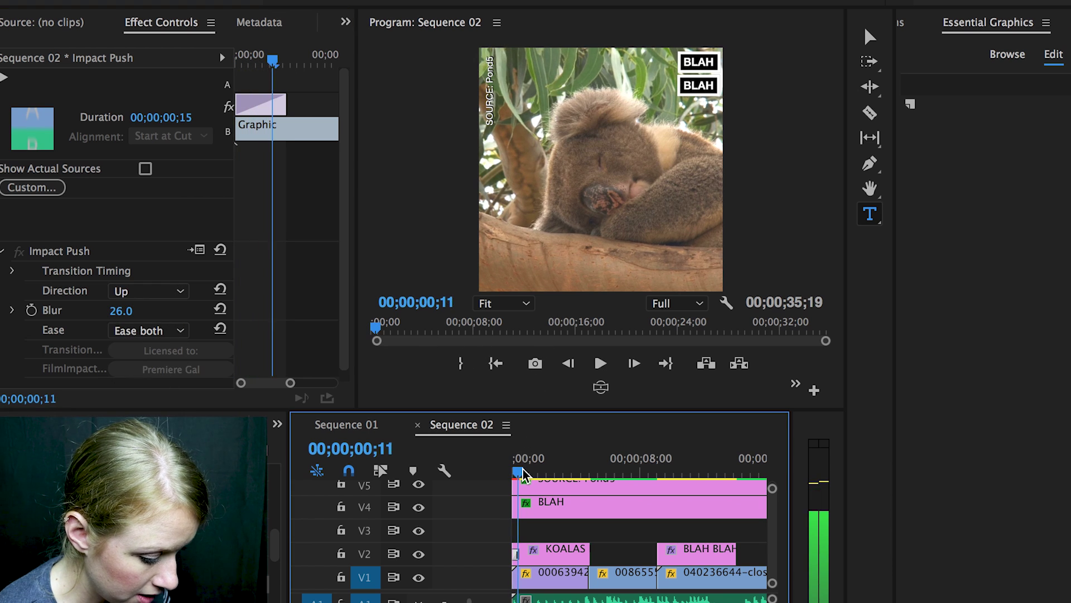
pyautogui.moveTo(523, 473); pyautogui.dragTo(532, 474)
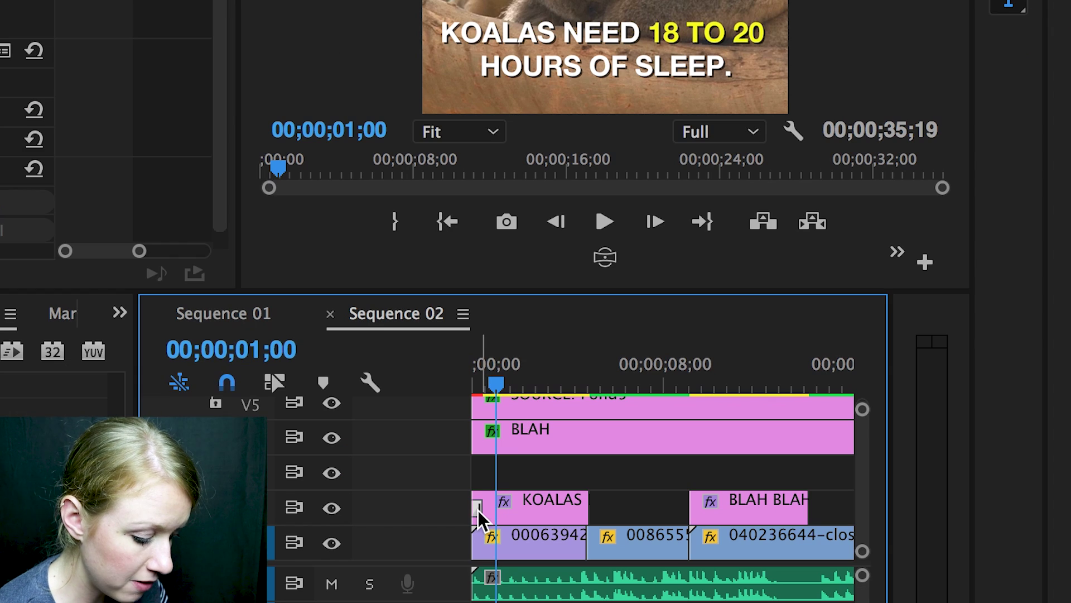
# Add the default Impact Push transition at the KOALAS caption's end point
pyautogui.click(586, 511)
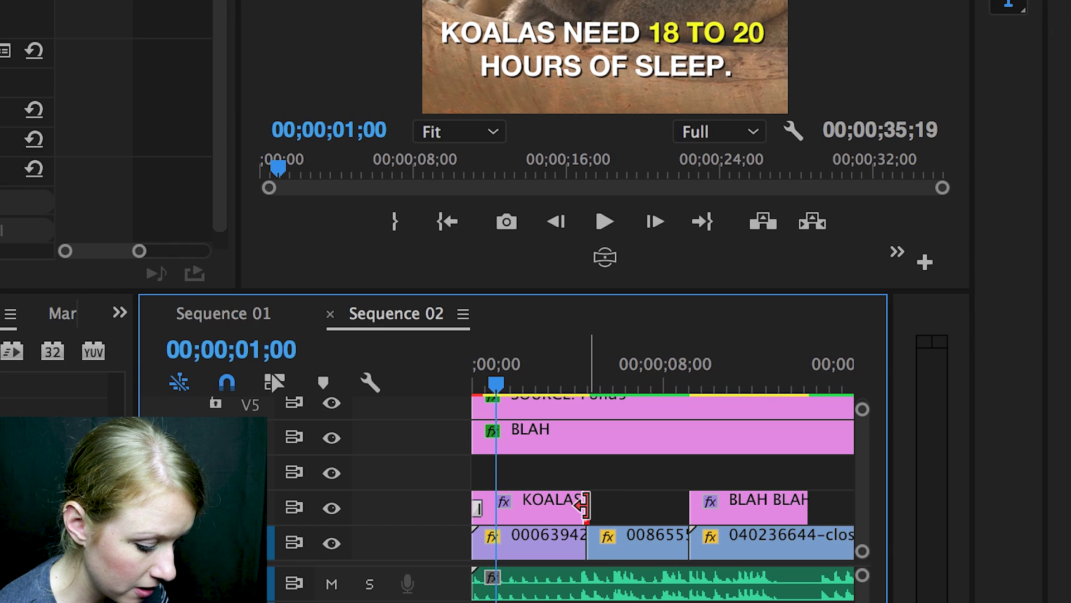
pyautogui.hotkey('ctrl', 'v')
pyautogui.moveTo(581, 385); pyautogui.dragTo(584, 515)
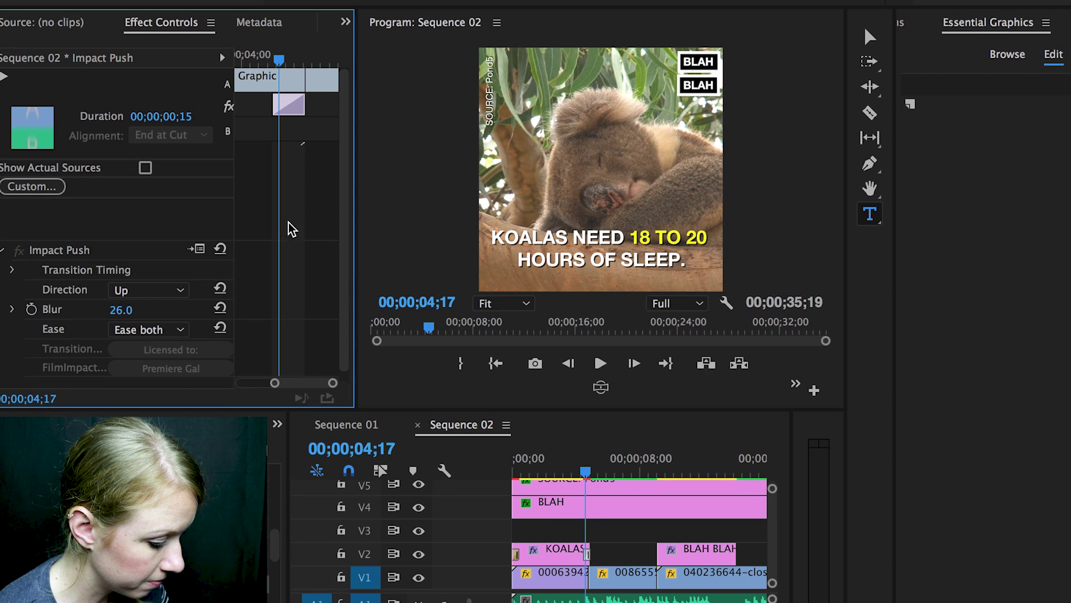
# Set the ending transition's Direction to Down so the caption pushes out downward
pyautogui.click(159, 292)
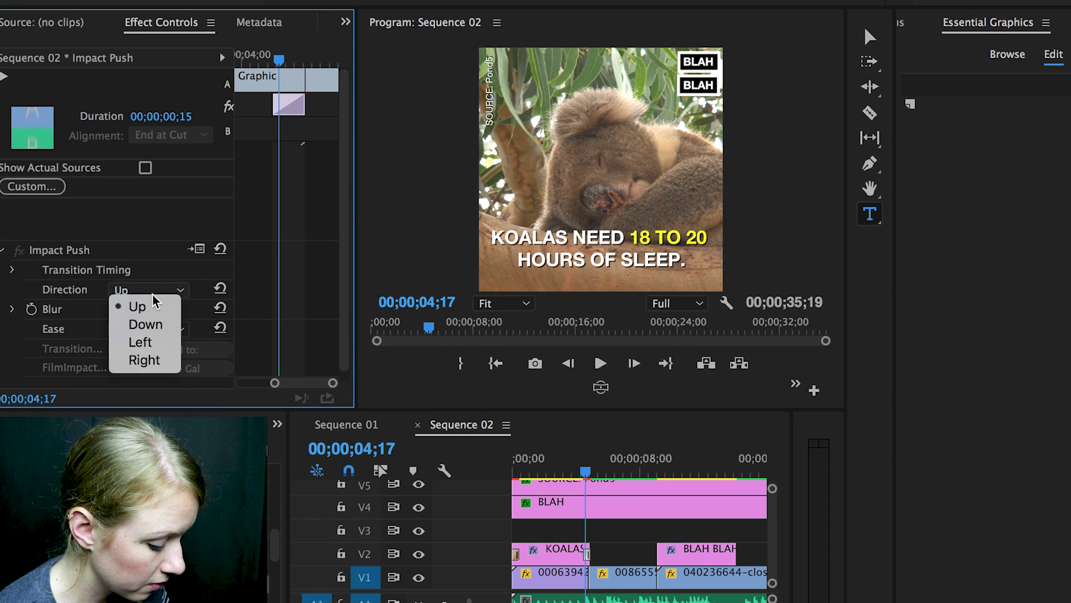
pyautogui.click(145, 324)
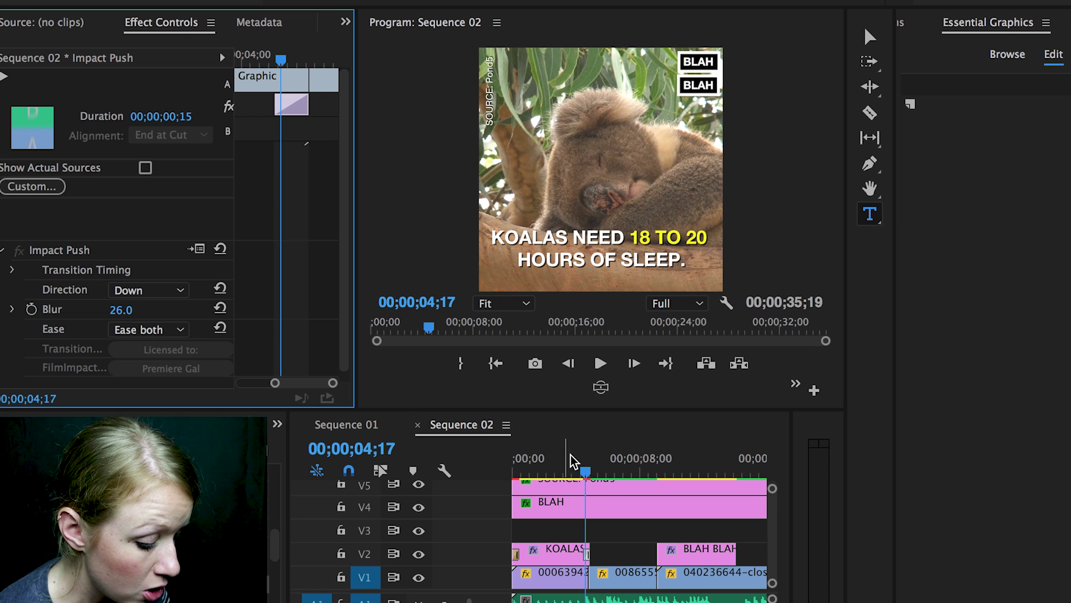
pyautogui.moveTo(590, 476); pyautogui.dragTo(591, 478)
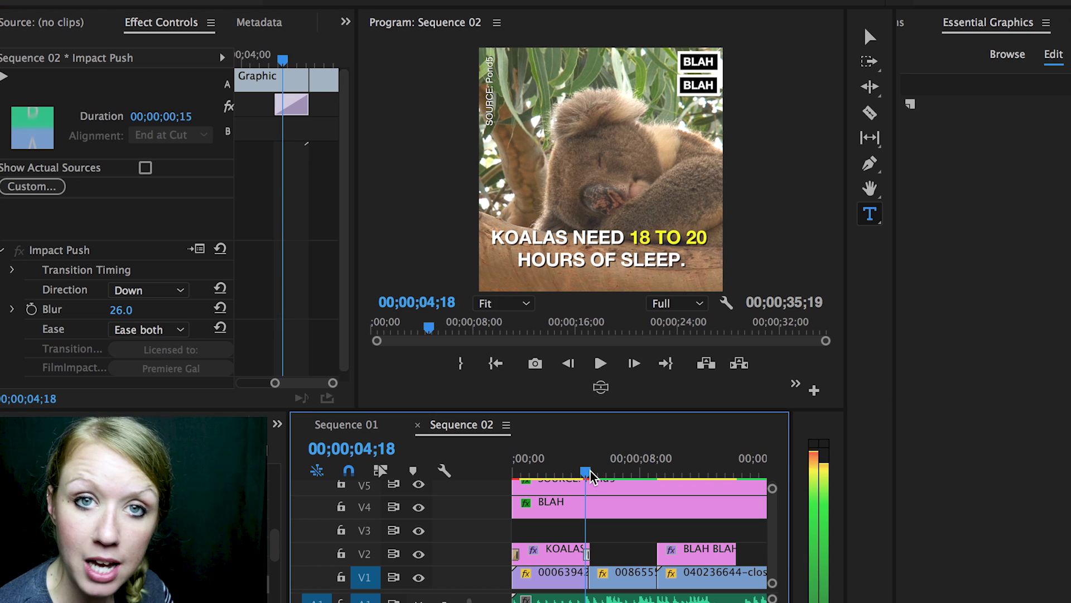